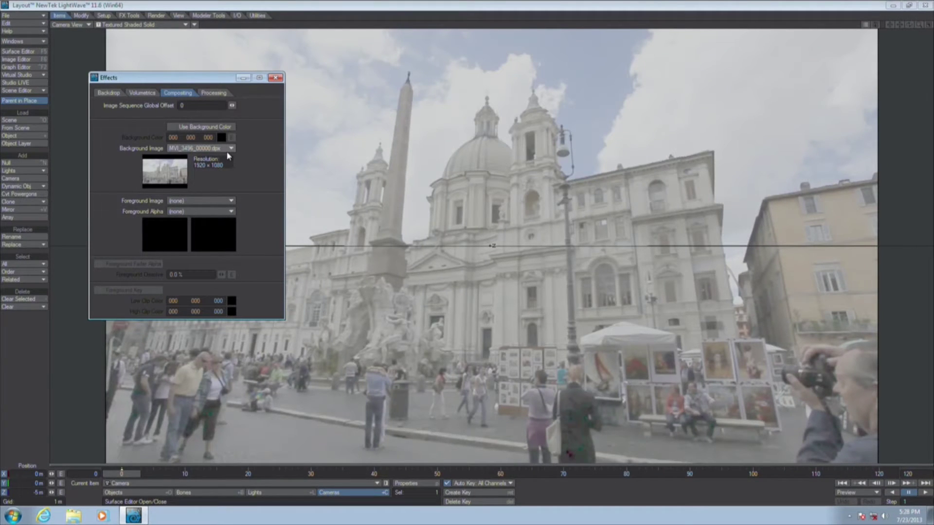
# Apply the Disabled quick preset in the Color Space preferences so every conversion and output is Linear.
pyautogui.moveTo(146, 78); pyautogui.dragTo(91, 78)
pyautogui.click(522, 7)
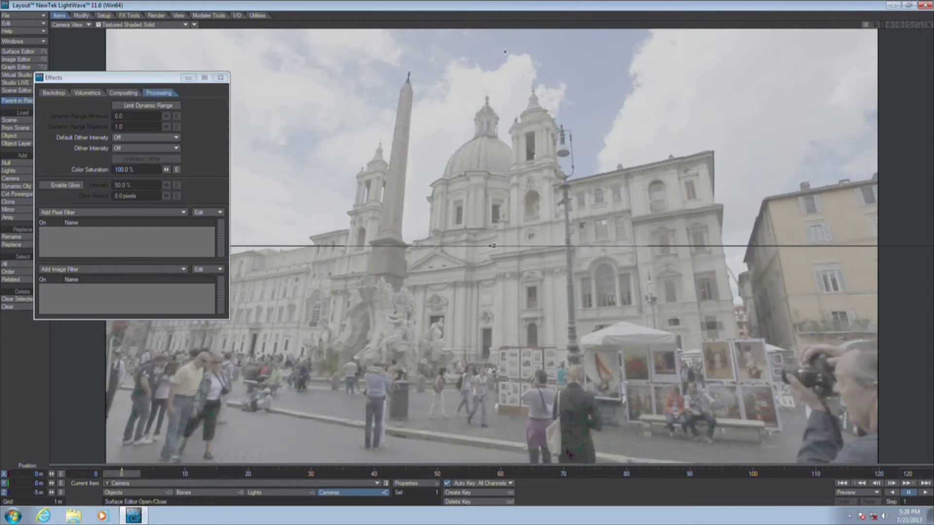
pyautogui.press('o')
pyautogui.click(855, 80)
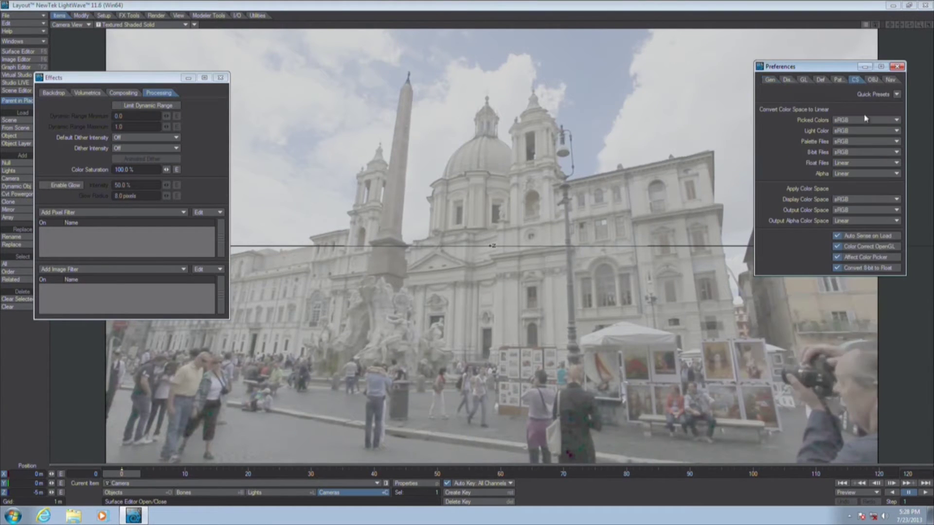
pyautogui.click(897, 94)
pyautogui.click(895, 88)
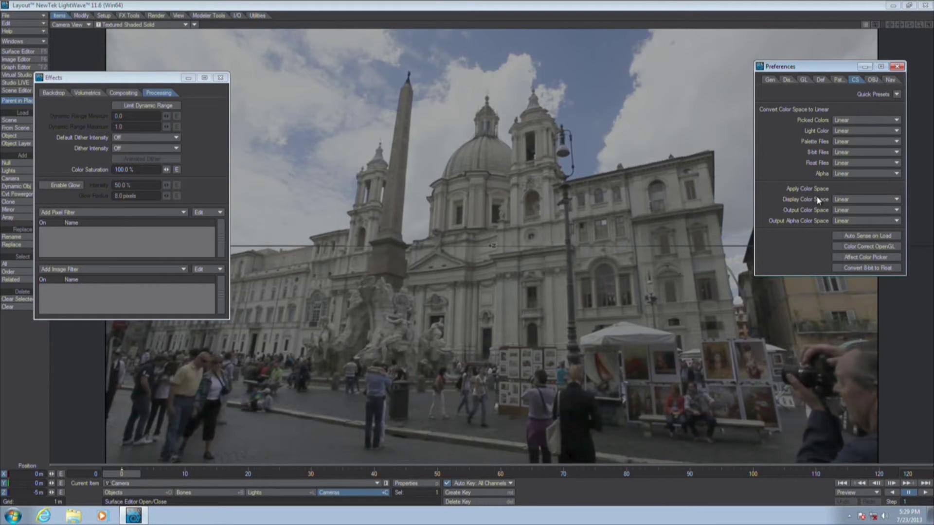
# Load LUT_Example.cube from ExampleContent > LUT as the Display Color Space table.
pyautogui.click(850, 201)
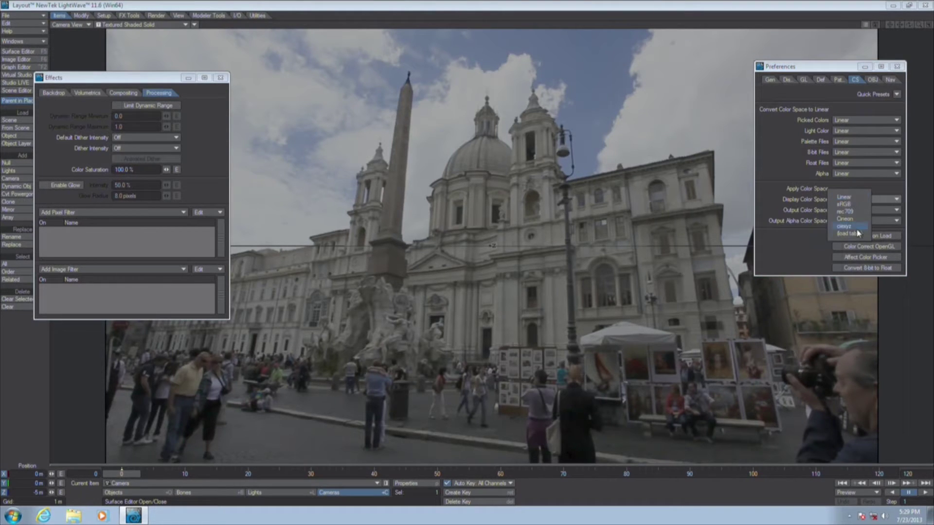
pyautogui.click(777, 178)
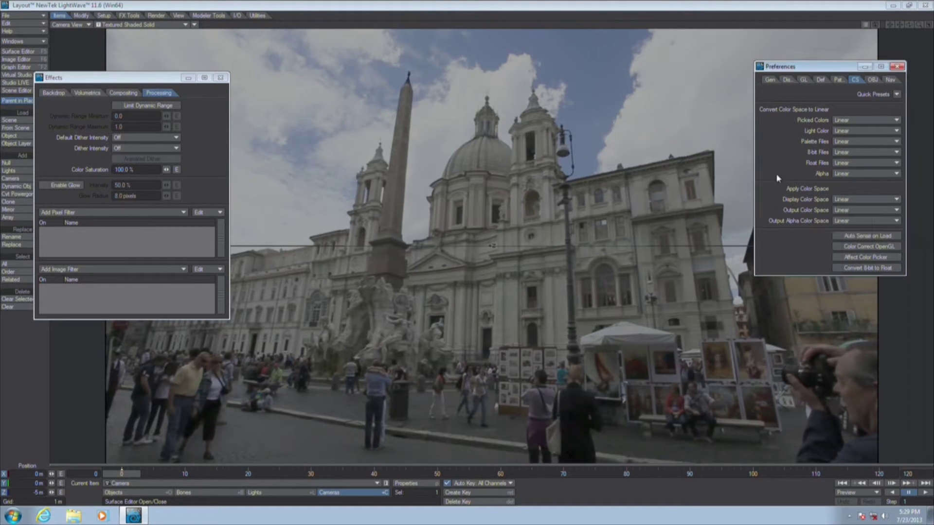
pyautogui.click(853, 203)
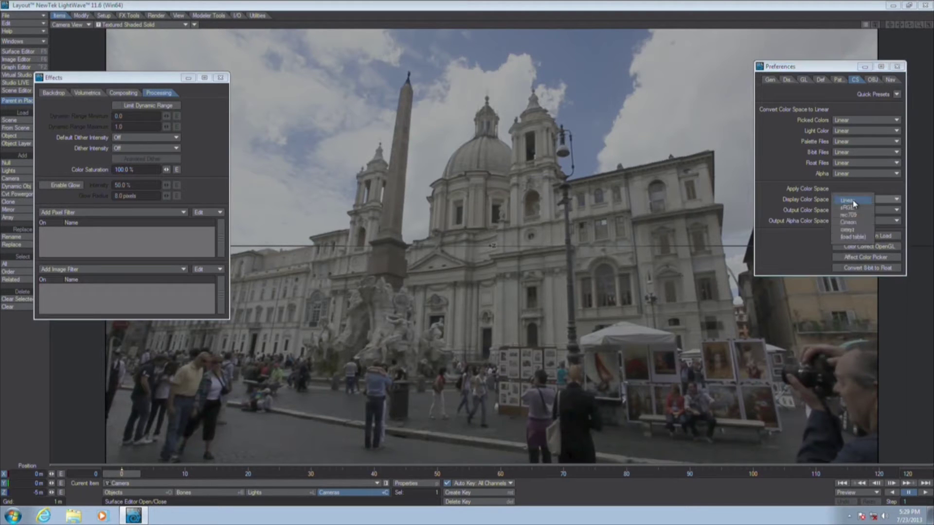
pyautogui.click(854, 238)
pyautogui.click(217, 59)
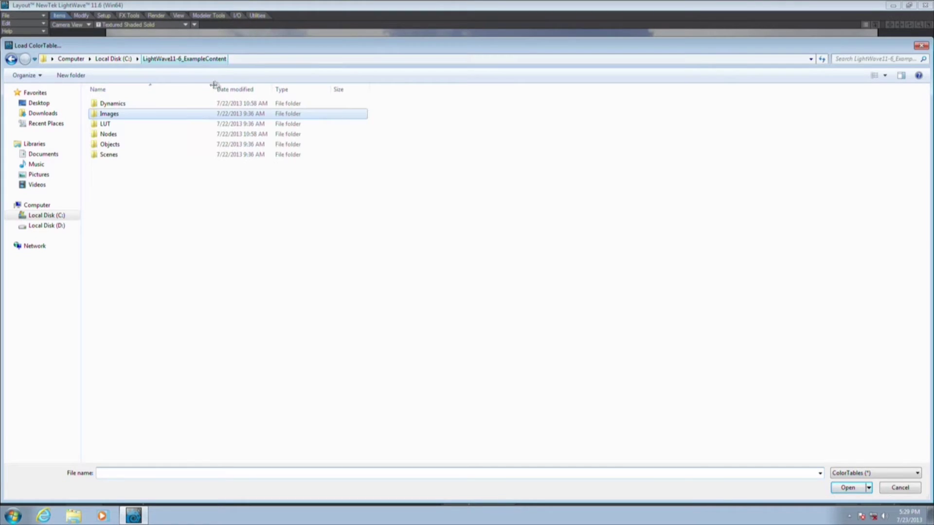
pyautogui.doubleClick(120, 125)
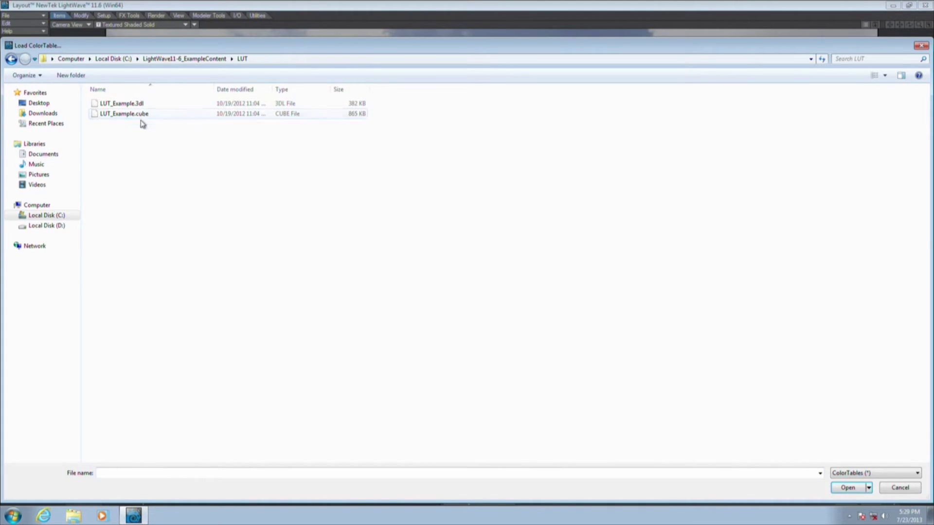
pyautogui.click(131, 115)
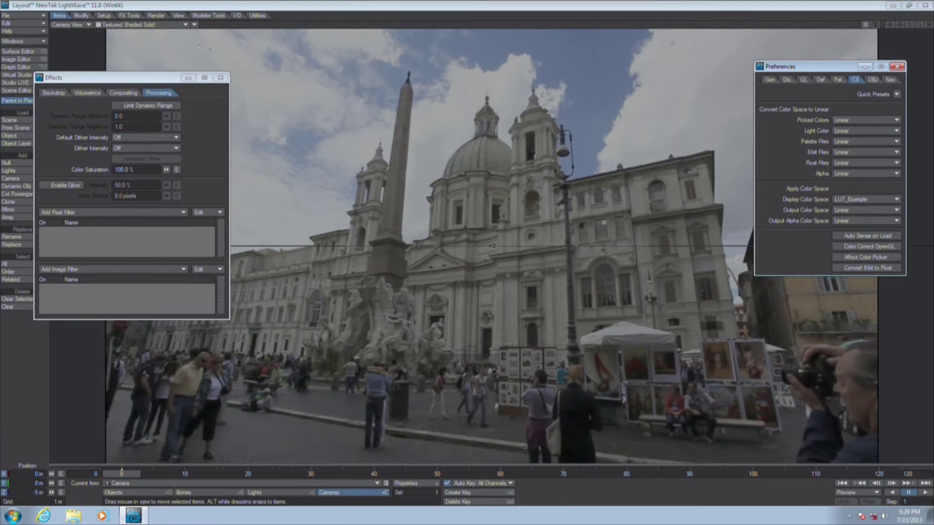
# Test with VPR and an F9 render, comparing the render in Linear versus LUT_Example.
pyautogui.click(141, 24)
pyautogui.click(166, 67)
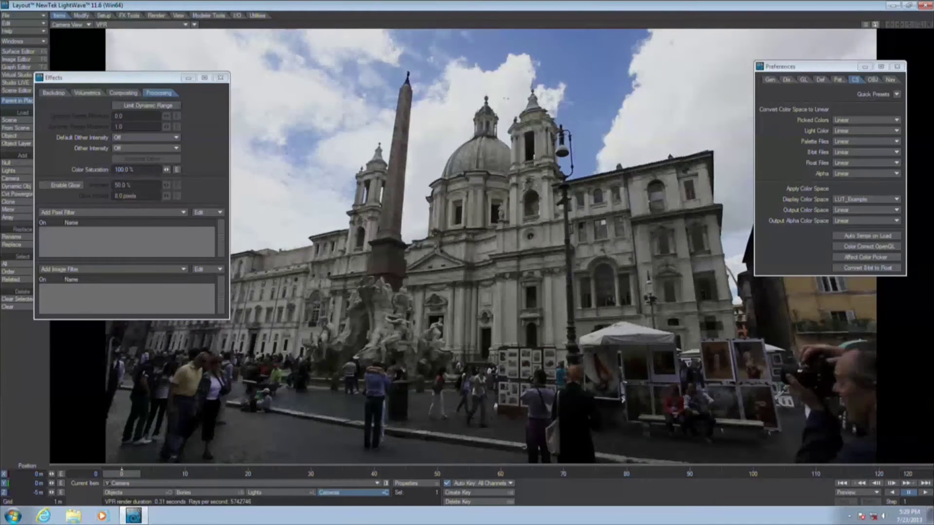
pyautogui.press('F9')
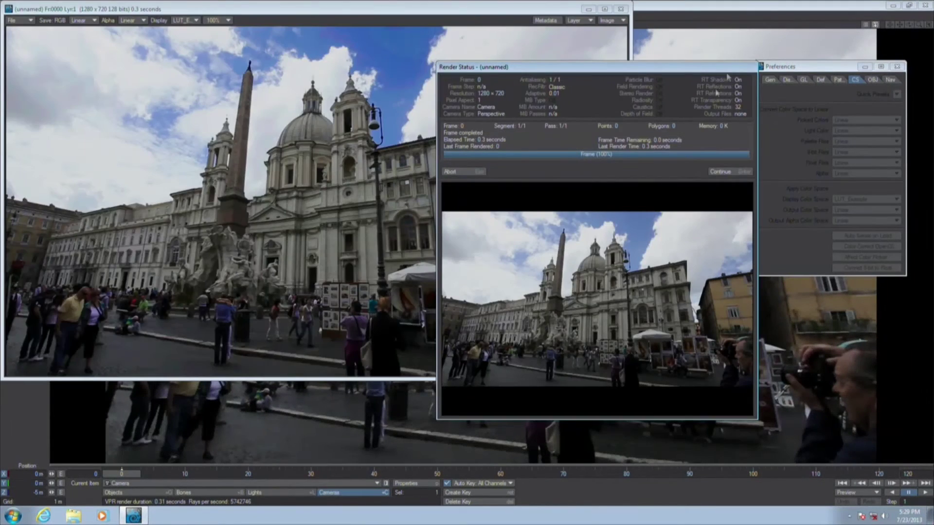
pyautogui.click(723, 171)
pyautogui.click(184, 19)
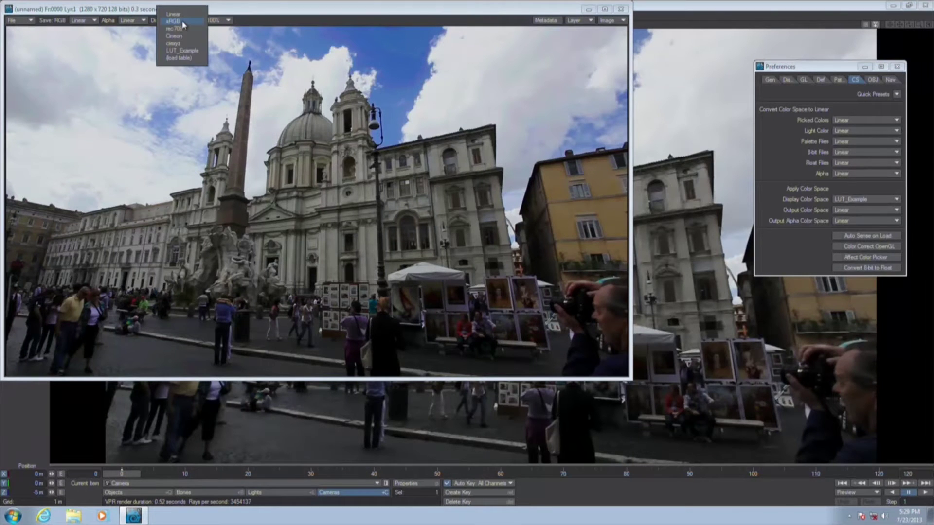
pyautogui.click(185, 18)
pyautogui.click(185, 20)
pyautogui.click(201, 56)
pyautogui.hotkey('ctrl', 'F8')
# Switch the viewport to Front Face Wireframe and enable Color Correct OpenGL.
pyautogui.click(186, 24)
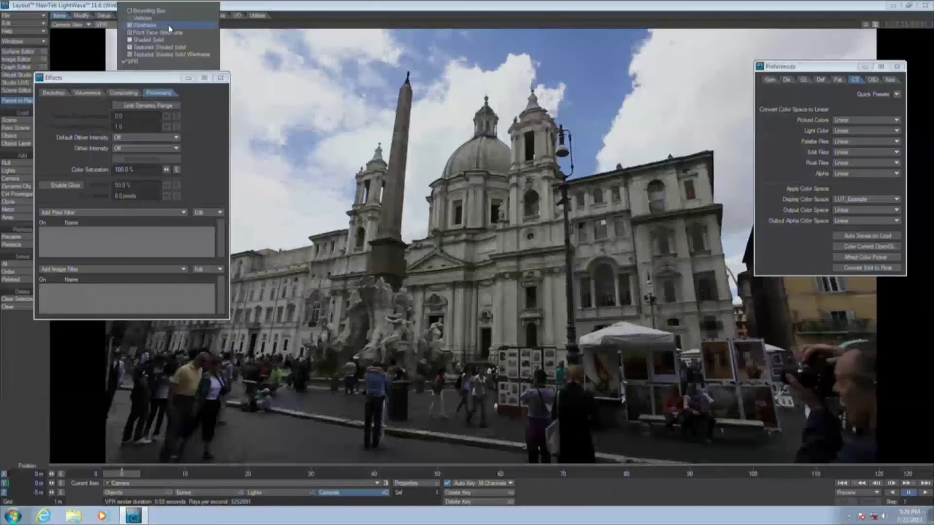
pyautogui.click(163, 28)
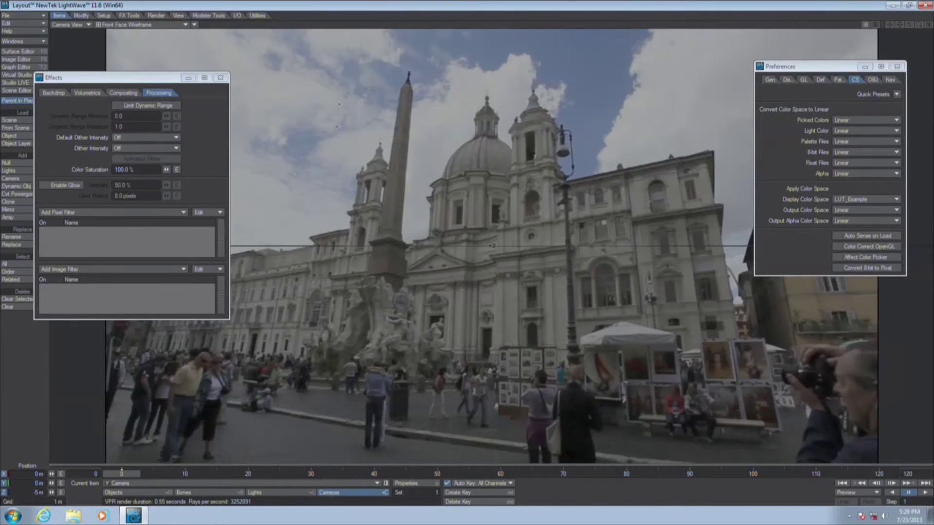
pyautogui.click(841, 247)
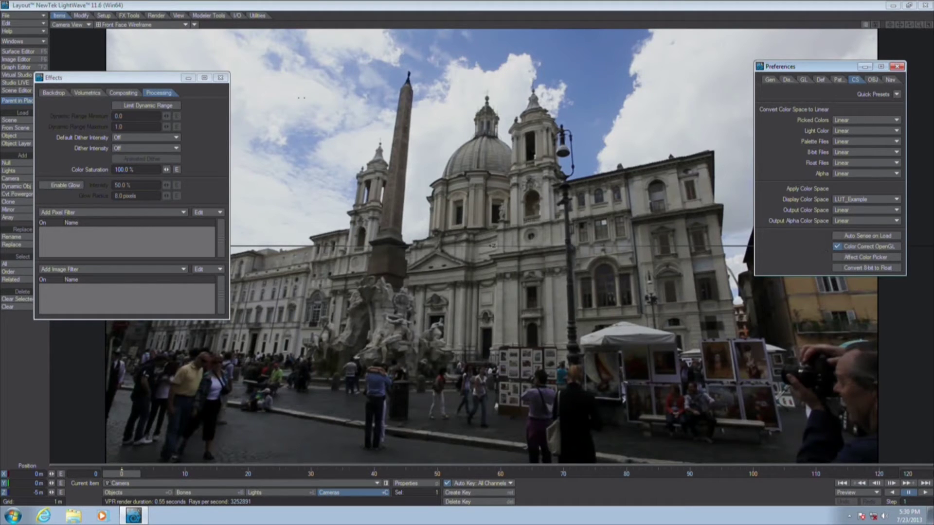
pyautogui.moveTo(151, 83); pyautogui.dragTo(176, 57)
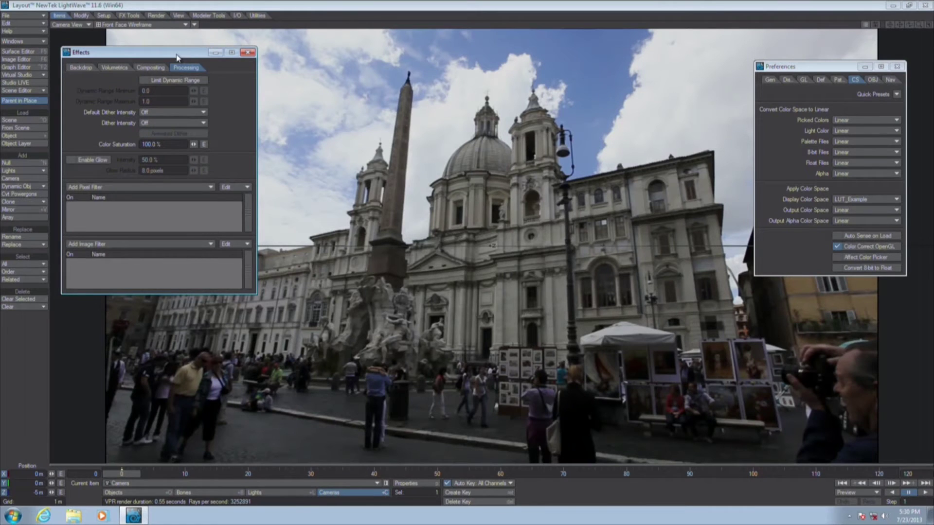
# Review the Render Globals Output settings, keeping LW_PNG24(png) as the RGB type, then return to Compositing.
pyautogui.click(155, 16)
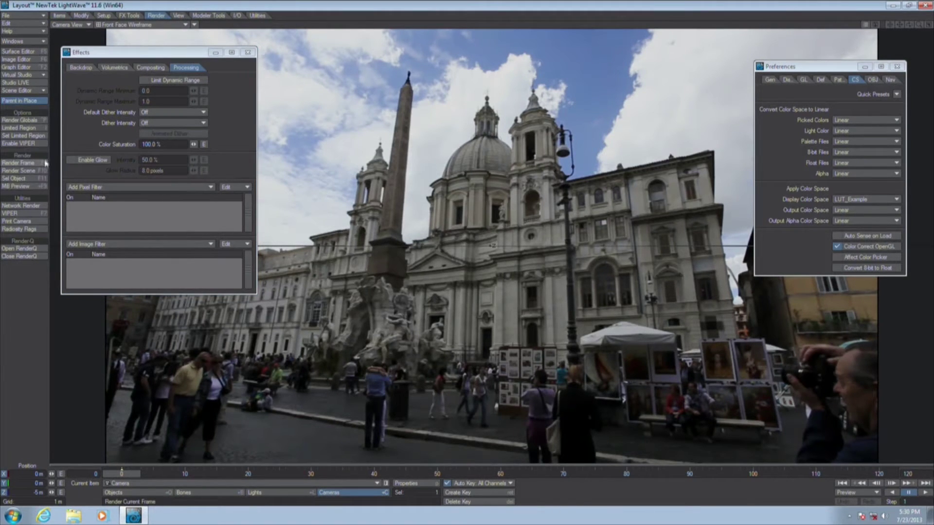
pyautogui.click(34, 121)
pyautogui.moveTo(84, 72); pyautogui.dragTo(172, 108)
pyautogui.click(218, 117)
pyautogui.click(238, 117)
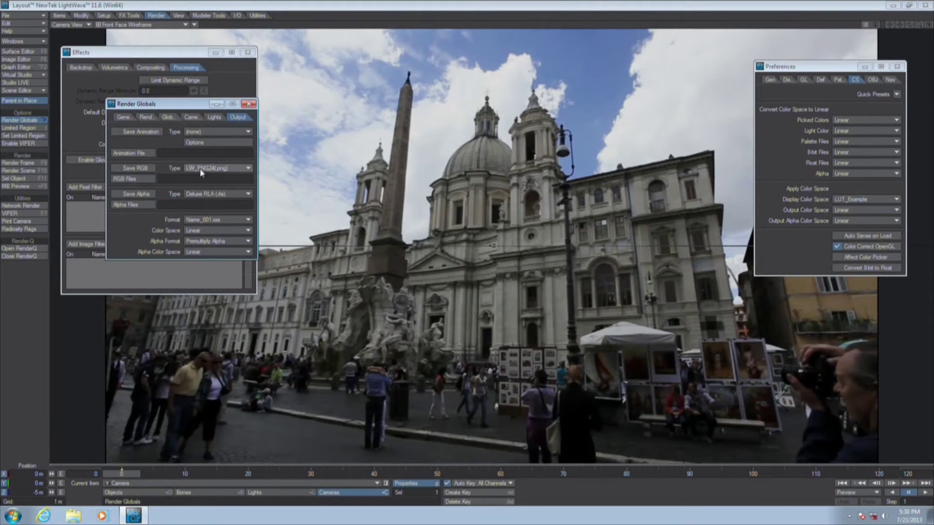
pyautogui.click(231, 171)
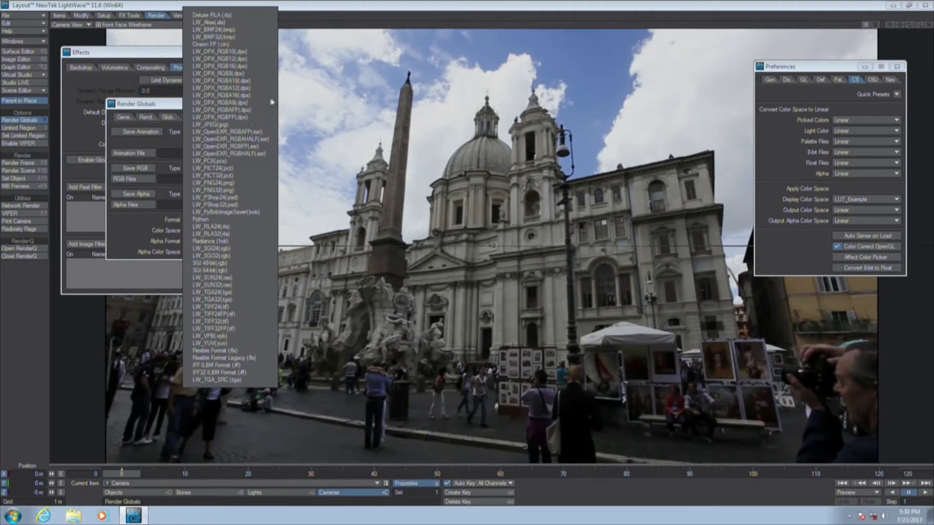
pyautogui.click(297, 99)
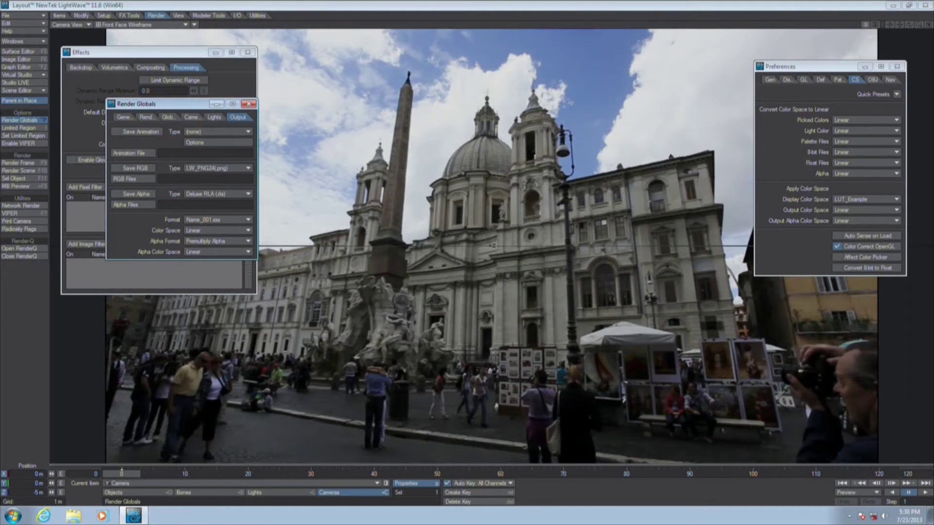
pyautogui.click(151, 67)
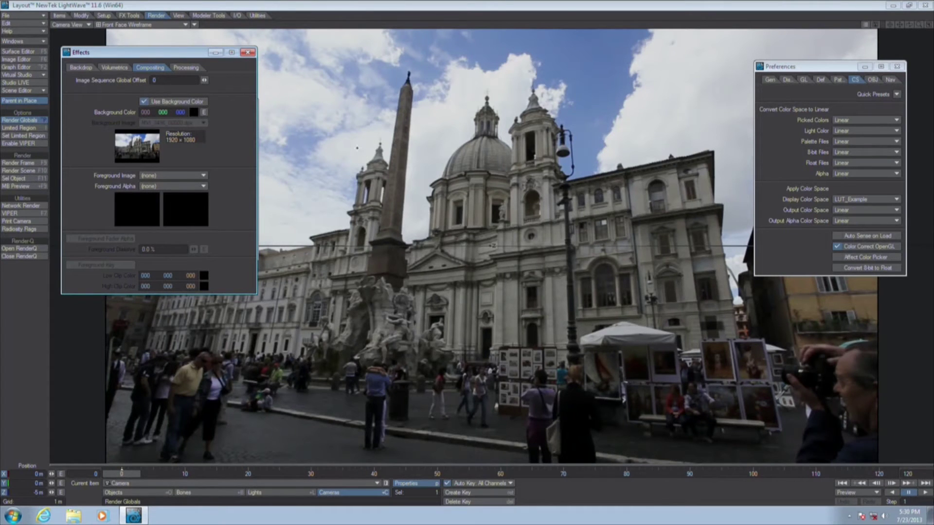
# Render a test frame and move the render viewer off the Effects panel.
pyautogui.press('F9')
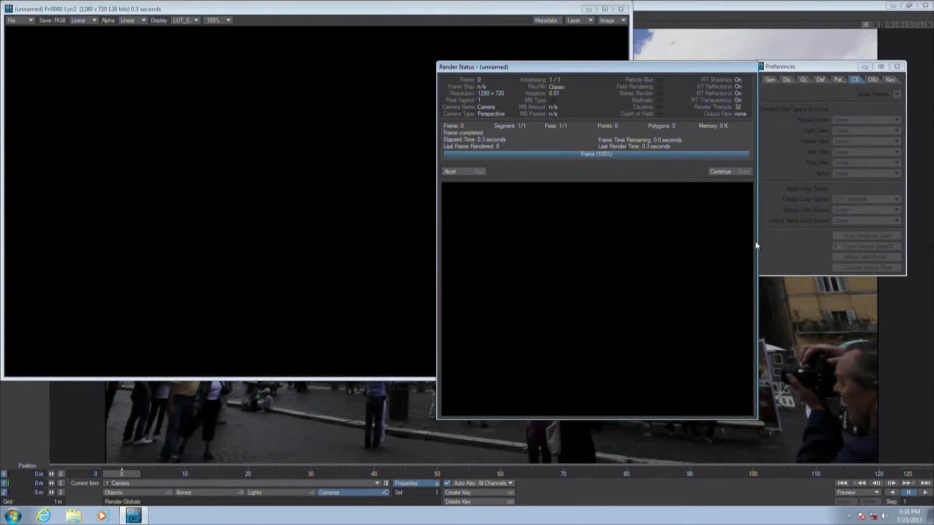
pyautogui.click(731, 173)
pyautogui.moveTo(542, 7); pyautogui.dragTo(783, 39)
# Set the background colour to mid grey 127, 127, 127, re-render, and close the viewer.
pyautogui.click(193, 112)
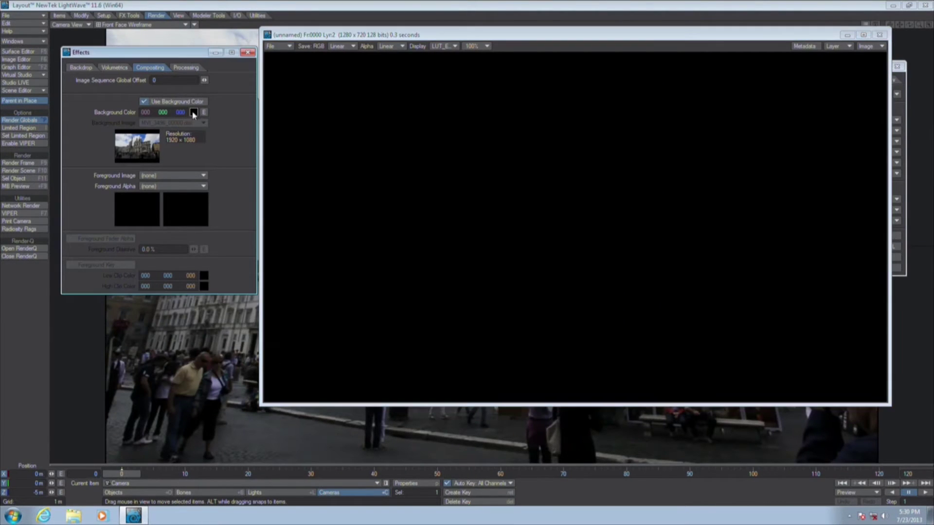
pyautogui.click(267, 334)
pyautogui.click(156, 365)
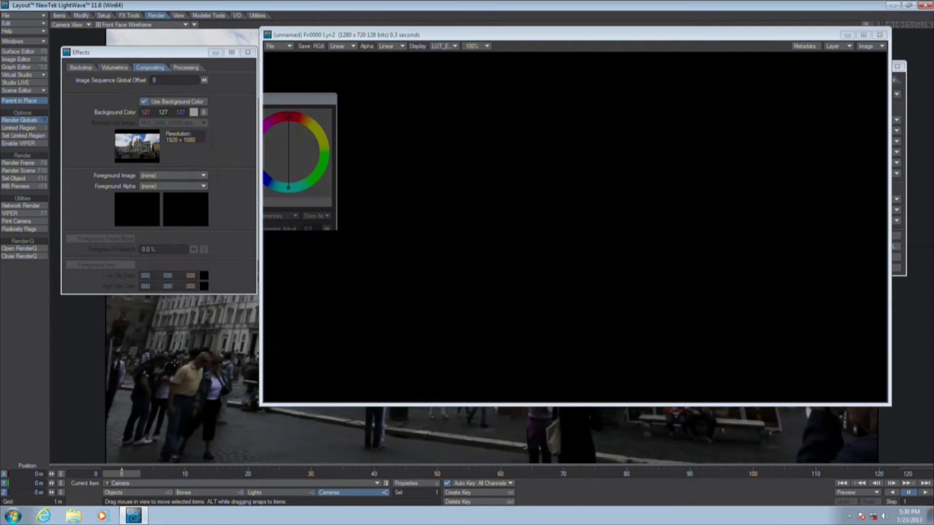
pyautogui.press('F9')
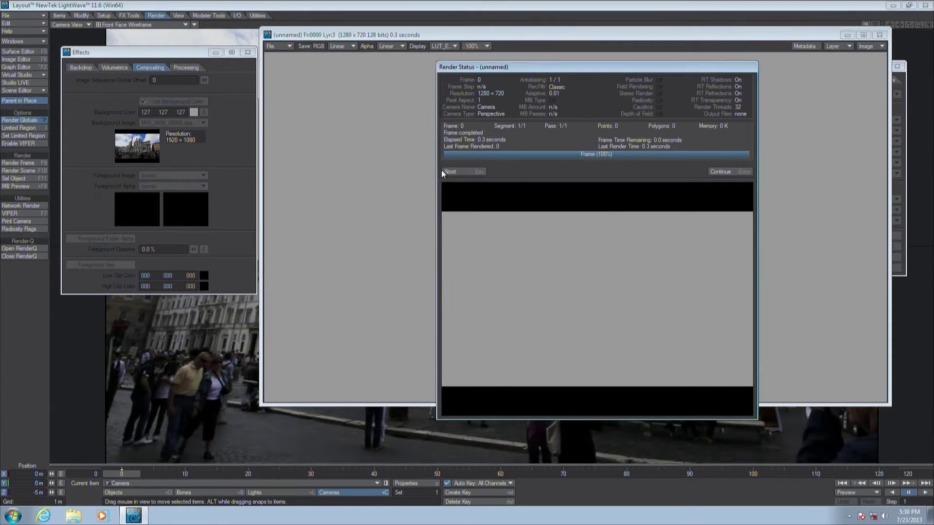
pyautogui.click(730, 174)
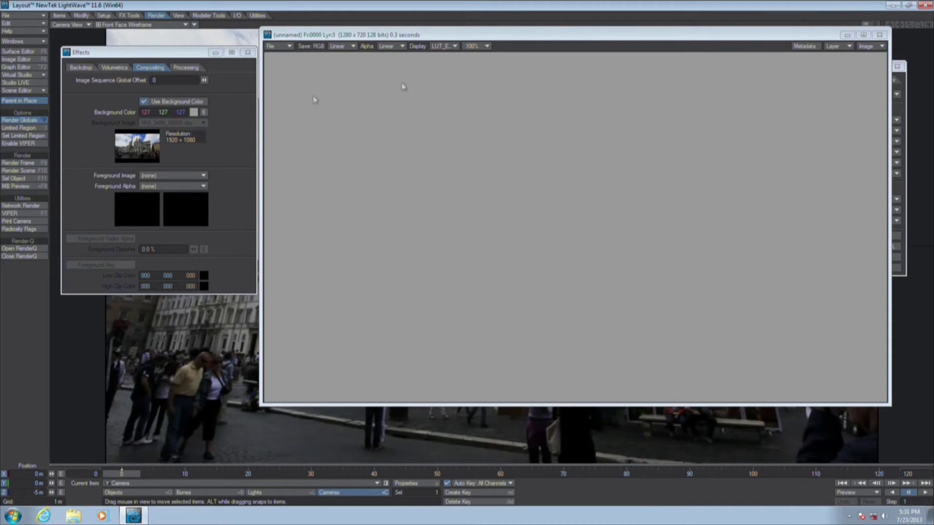
pyautogui.click(879, 35)
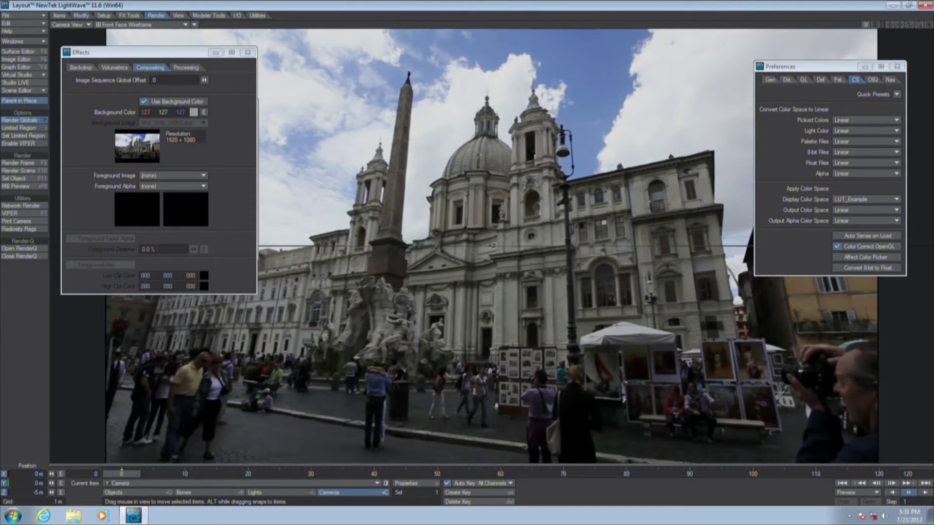
# Turn off Use Background Color and reapply the Disabled colour-space preset.
pyautogui.click(143, 102)
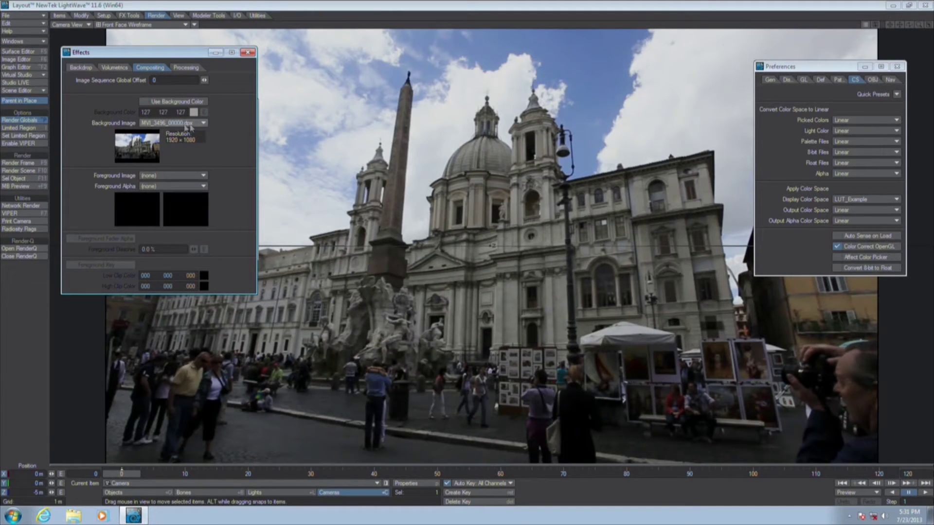
pyautogui.click(898, 95)
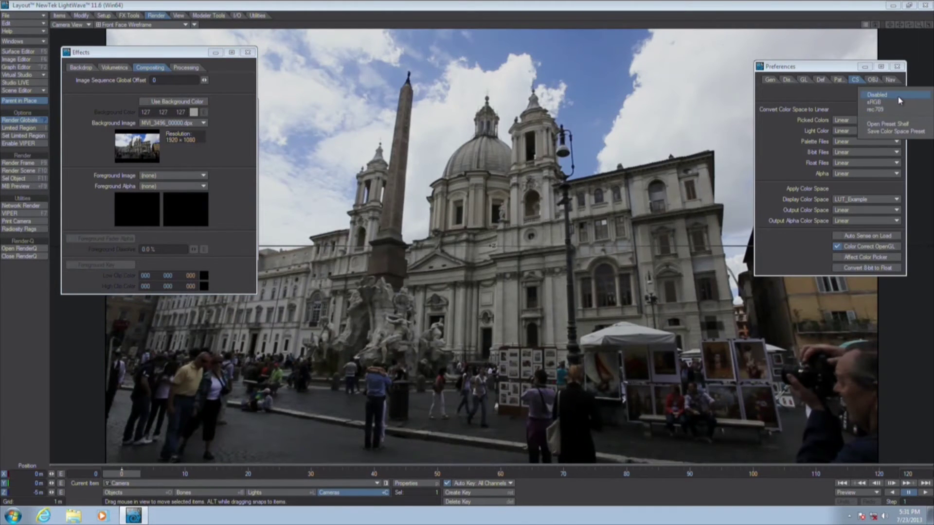
pyautogui.click(898, 95)
# Clear the scene without saving and show the Backdrop effects settings.
pyautogui.click(29, 16)
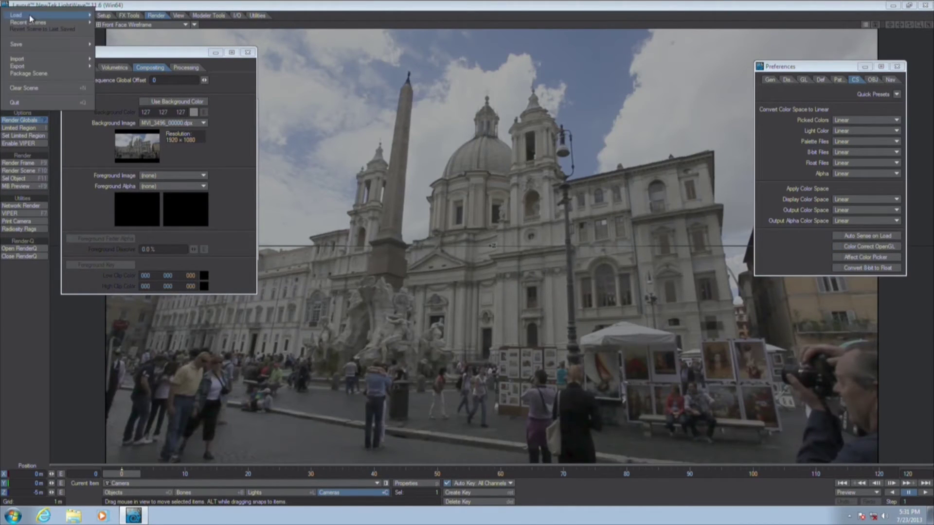
pyautogui.click(50, 90)
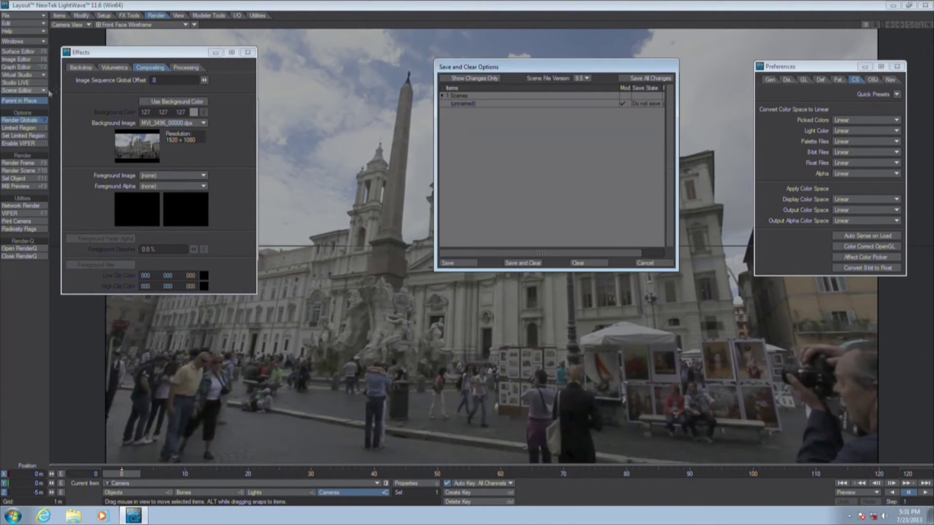
pyautogui.click(572, 263)
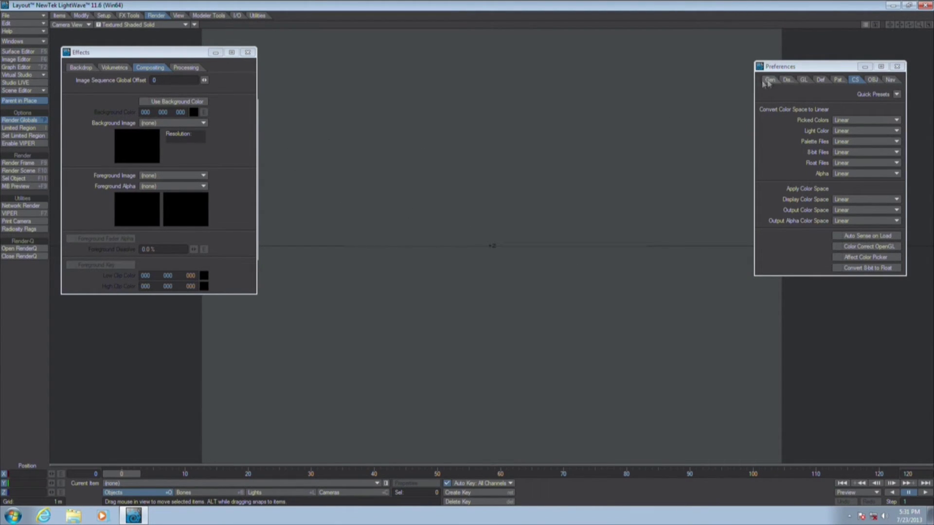
pyautogui.click(78, 68)
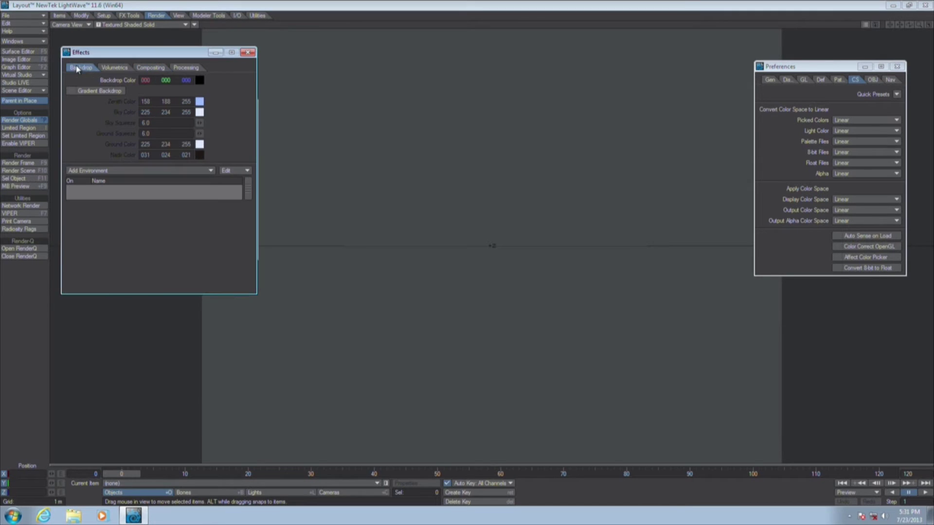
# Open the backdrop colour picker and sample a pale cyan from the screen.
pyautogui.click(200, 79)
pyautogui.moveTo(234, 100); pyautogui.dragTo(403, 54)
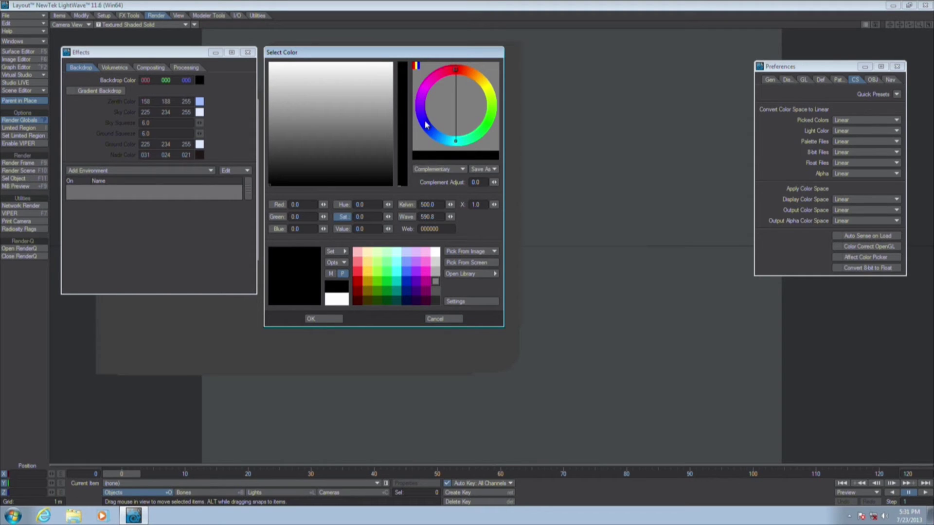
pyautogui.click(489, 264)
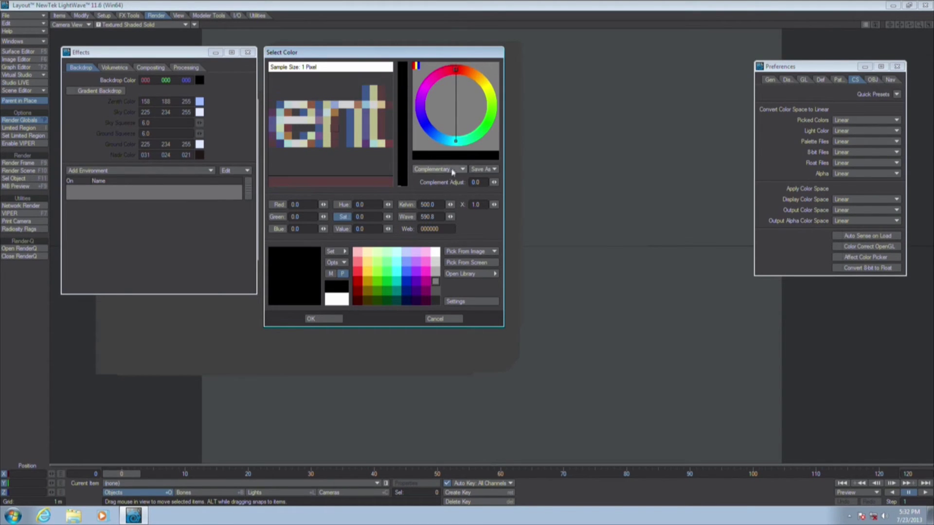
pyautogui.click(496, 200)
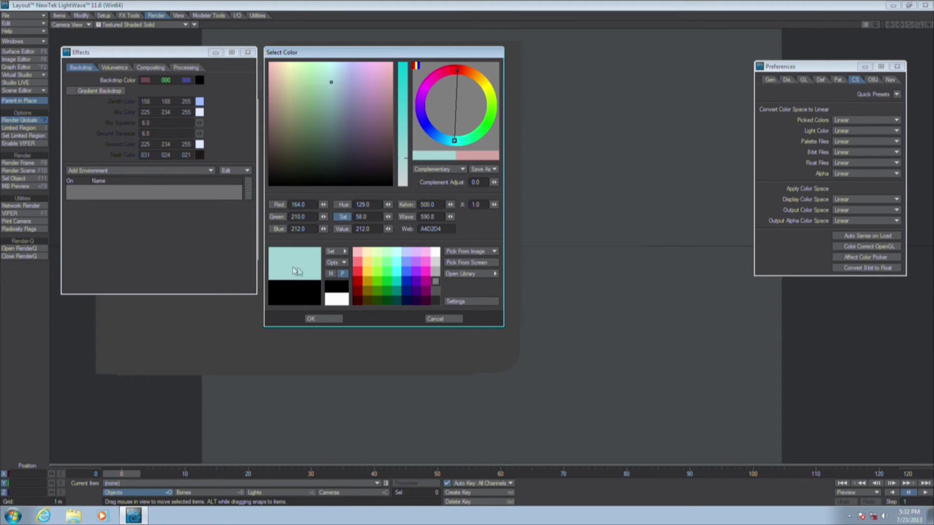
# Resample from the screen with varied sample sizes, ending on blue-grey 64727F.
pyautogui.click(492, 263)
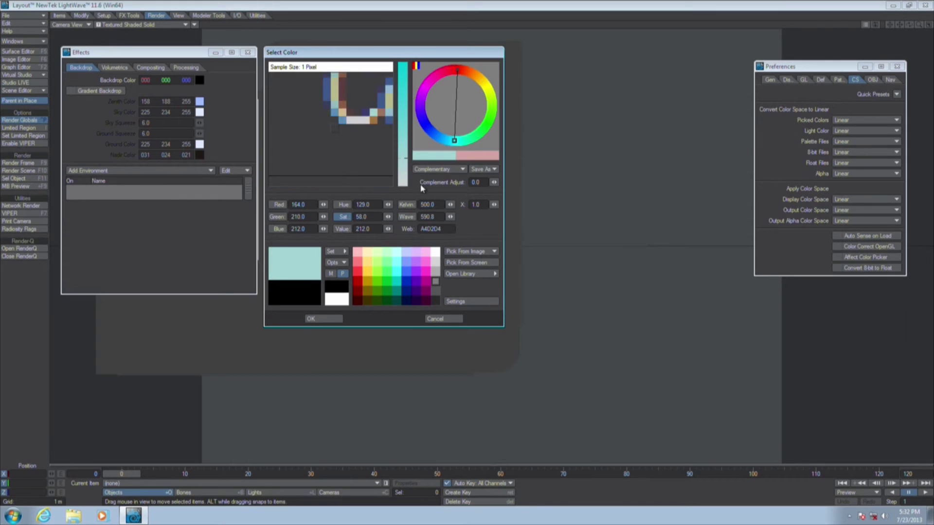
pyautogui.scroll(1, 427, 188)
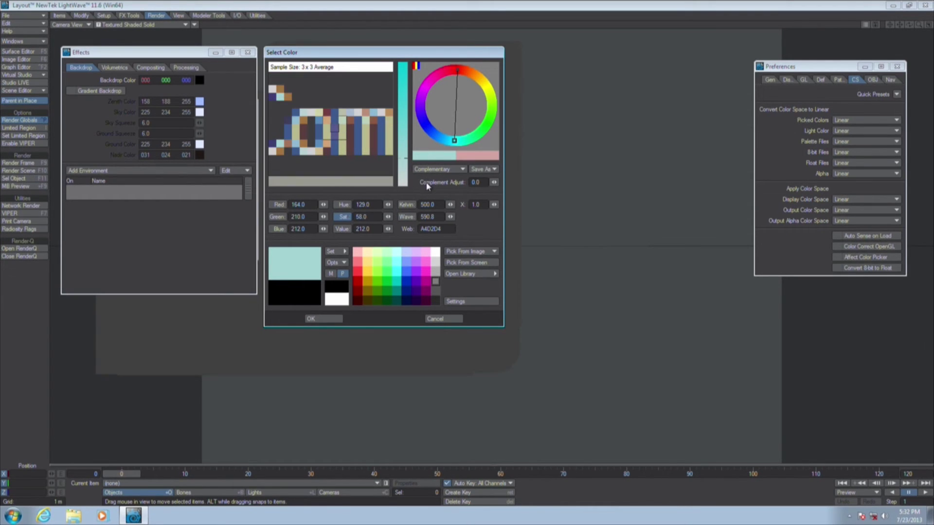
pyautogui.scroll(1, 427, 186)
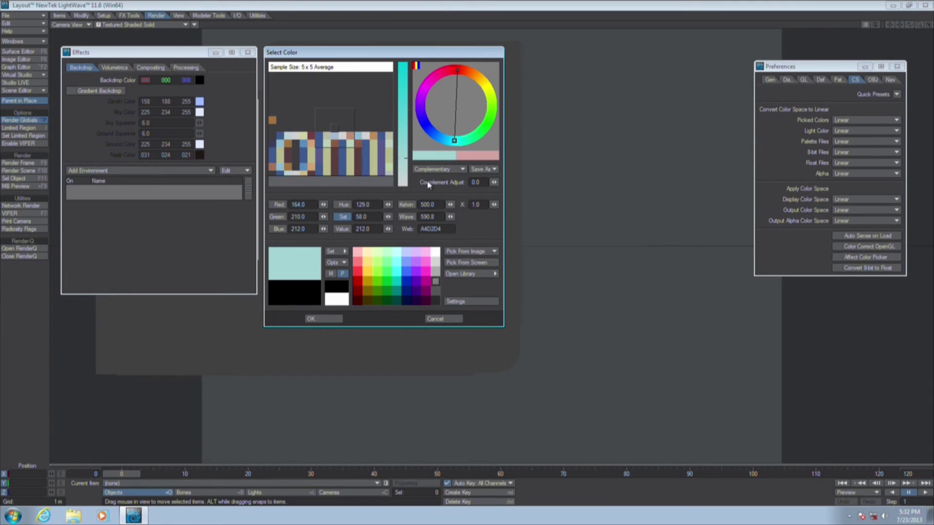
pyautogui.scroll(1, 428, 186)
pyautogui.scroll(1, 428, 186)
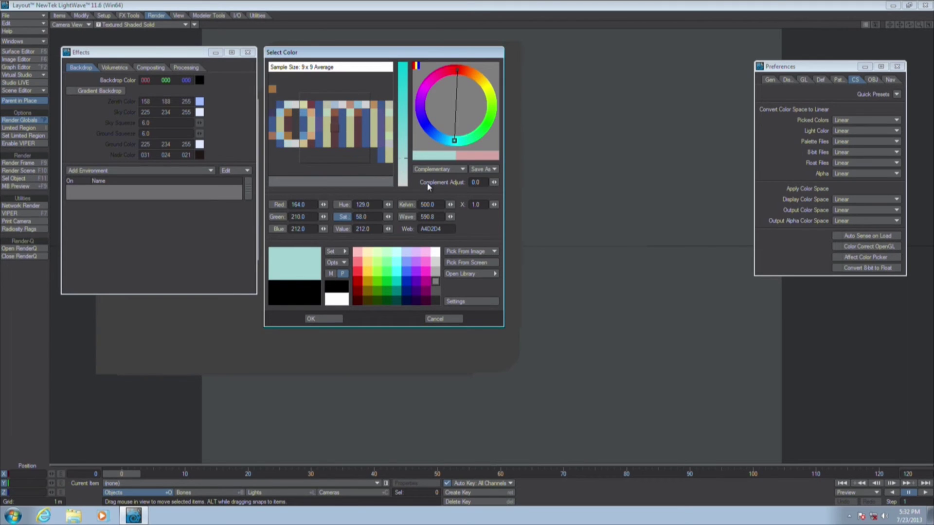
pyautogui.click(428, 187)
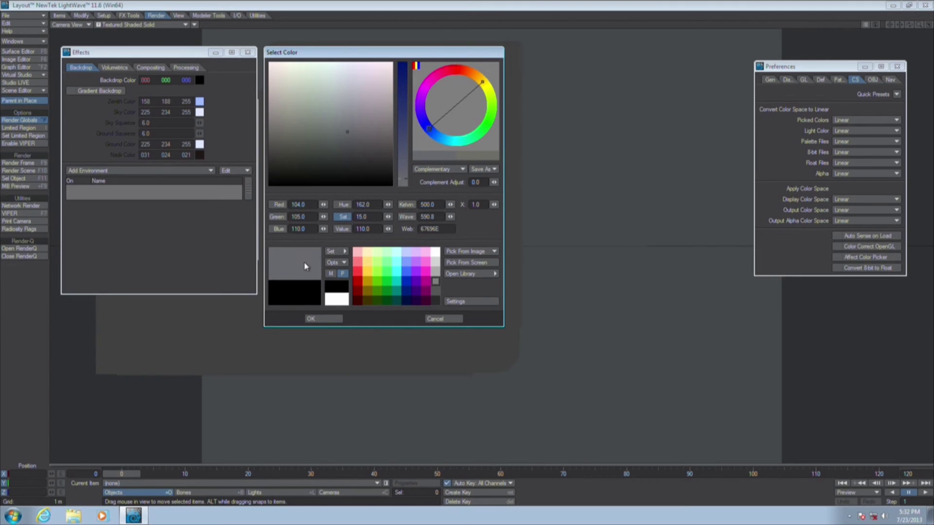
pyautogui.click(463, 263)
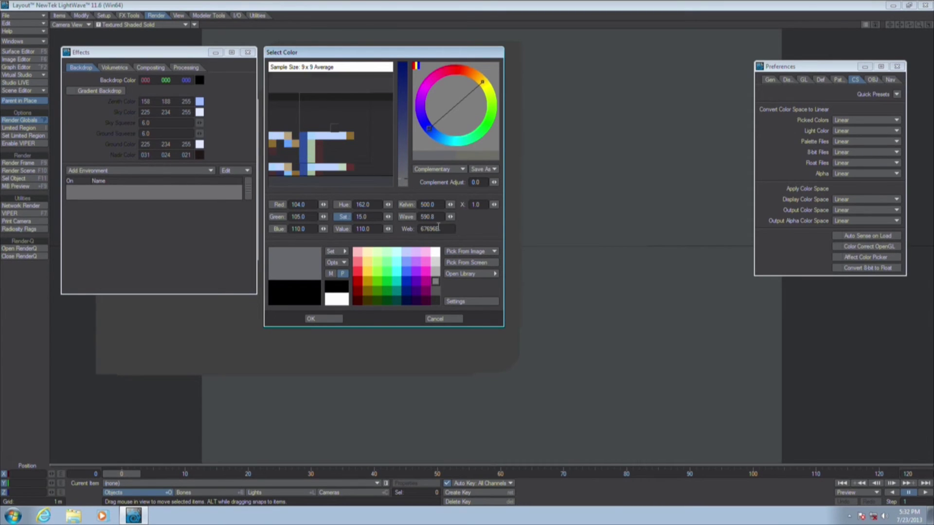
pyautogui.scroll(-3, 437, 228)
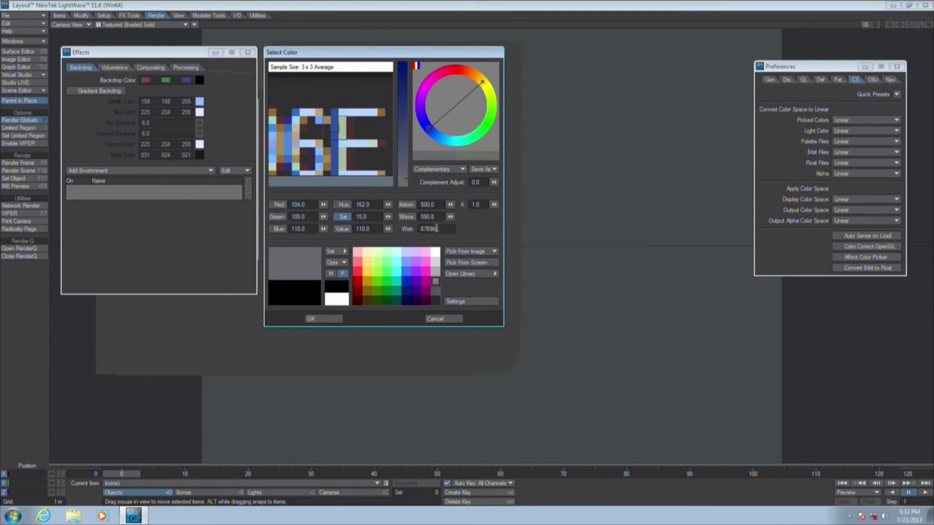
pyautogui.click(435, 228)
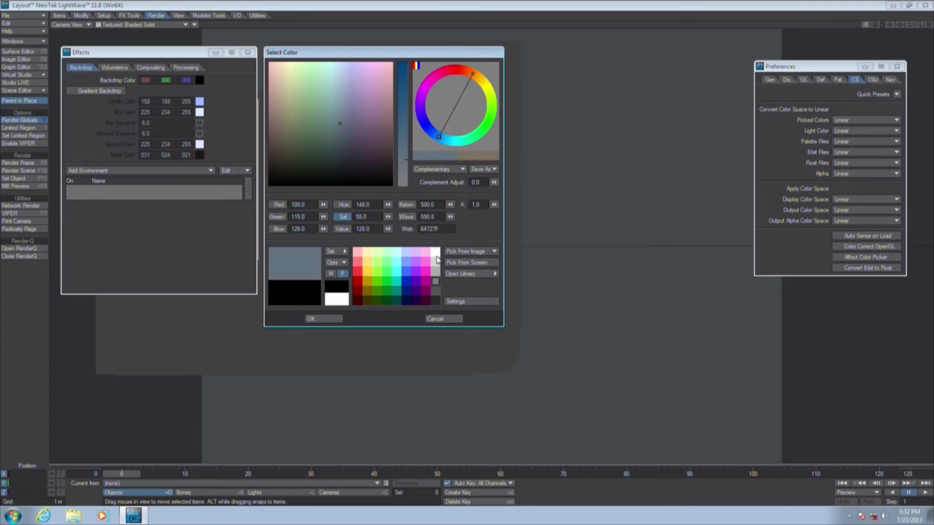
# Enter hex values FF0000 then 00FF00, turning the colour red then green.
pyautogui.doubleClick(444, 228)
pyautogui.write('FF0000')
pyautogui.press('Return')
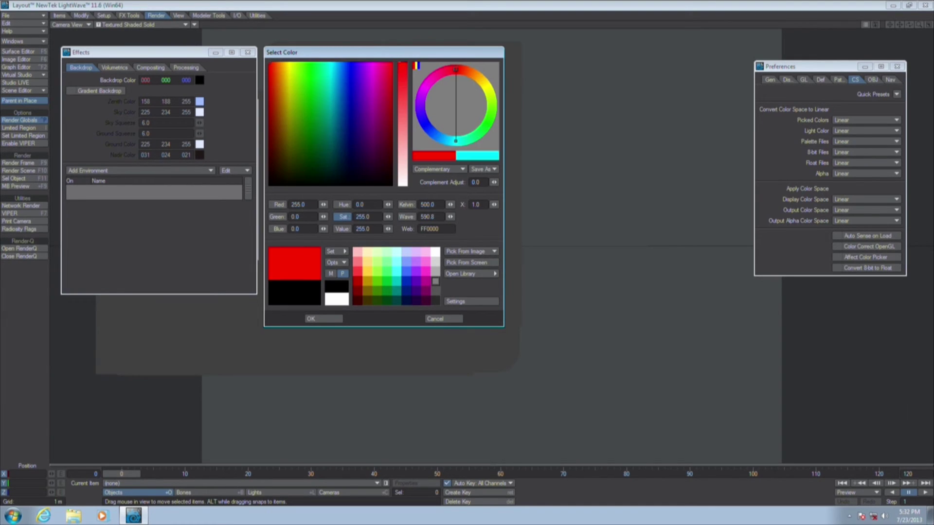
pyautogui.doubleClick(443, 229)
pyautogui.write('00FF00')
pyautogui.press('Return')
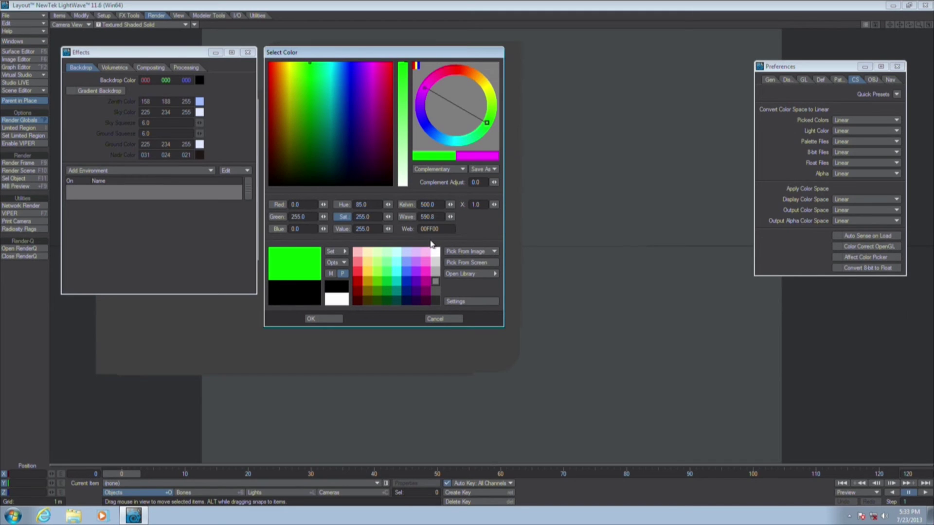
# Type RGB values ending at 1000, 1000, 1000 white and accept the backdrop colour.
pyautogui.click(295, 204)
pyautogui.write('100')
pyautogui.press('Tab')
pyautogui.write('1')
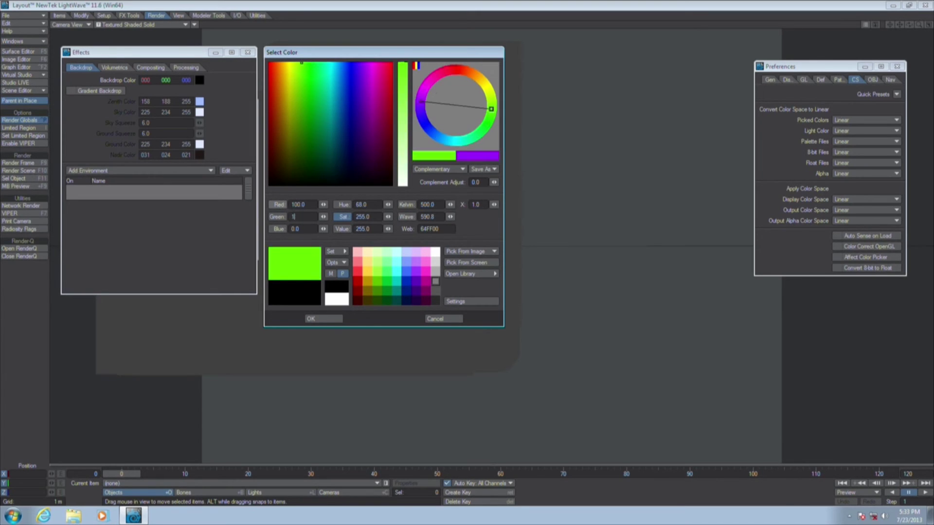
pyautogui.click(309, 205)
pyautogui.write('1000')
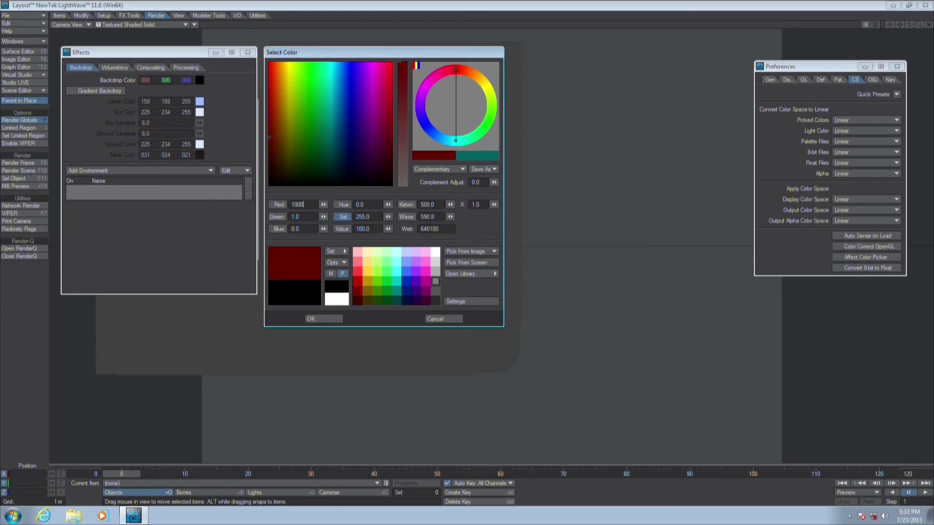
pyautogui.press('Tab')
pyautogui.write('1000')
pyautogui.press('Tab')
pyautogui.write('10')
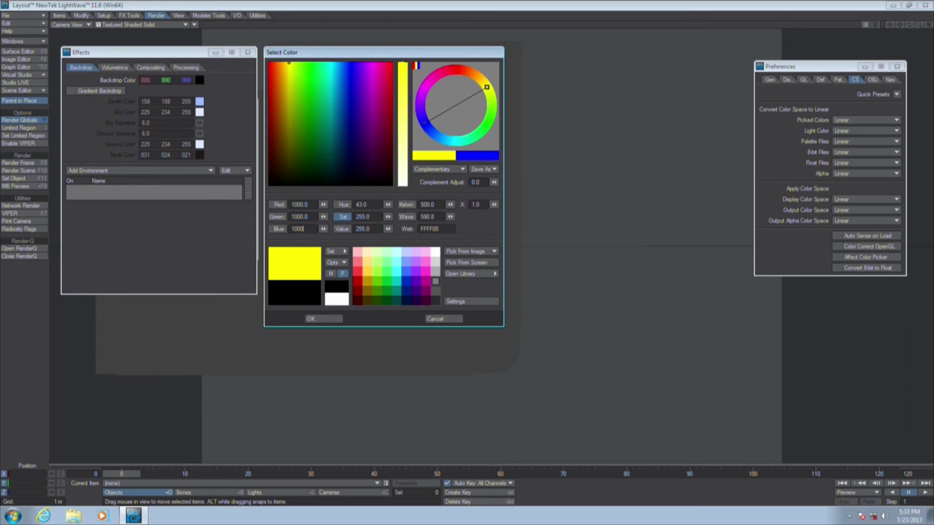
pyautogui.write('00')
pyautogui.press('Tab')
pyautogui.click(324, 319)
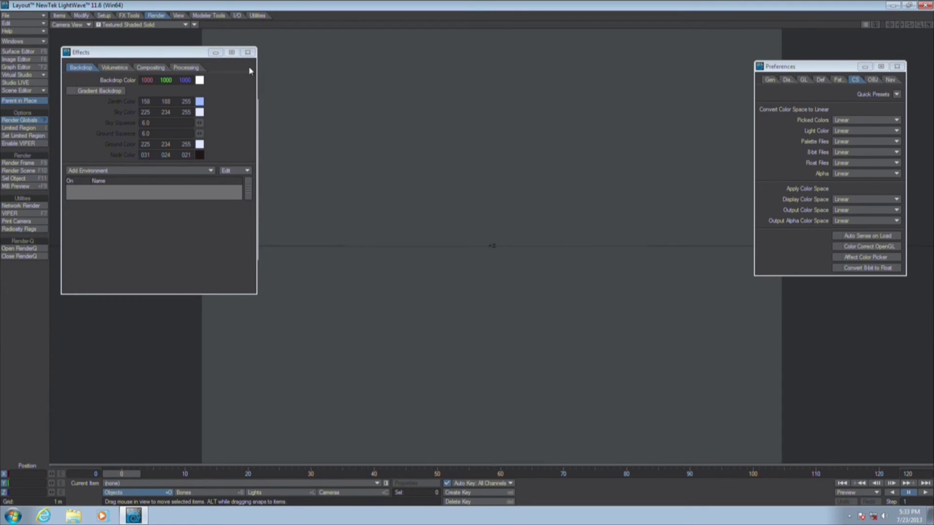
# Set Red 128 and multiplier X 2.0 for a cyan backdrop of 256, 510, 510, then reopen the picker.
pyautogui.click(199, 80)
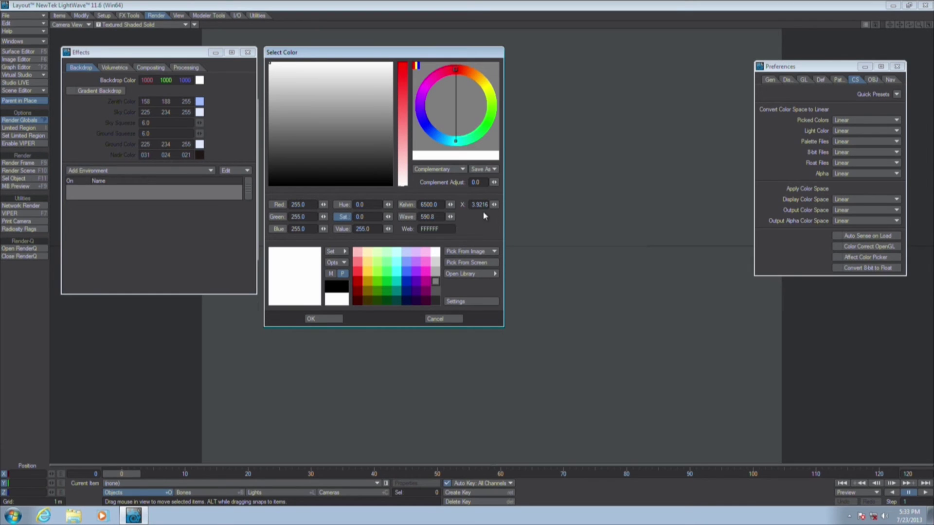
pyautogui.click(305, 205)
pyautogui.write('128')
pyautogui.press('Tab')
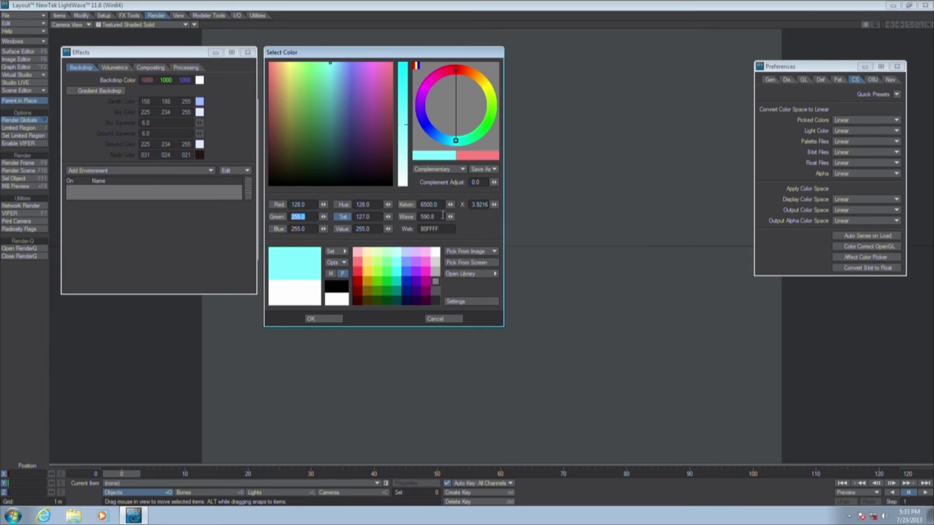
pyautogui.press('Return')
pyautogui.click(479, 205)
pyautogui.write('2')
pyautogui.press('Tab')
pyautogui.click(322, 319)
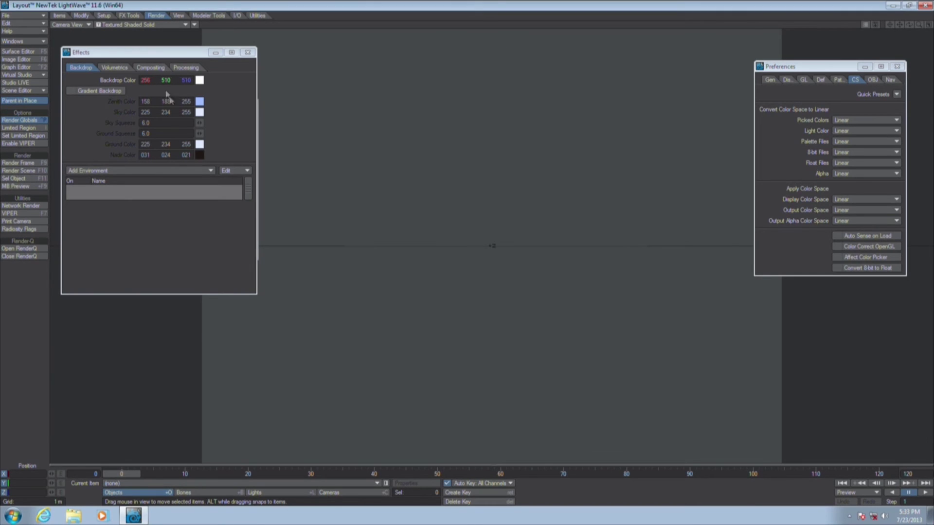
pyautogui.click(200, 81)
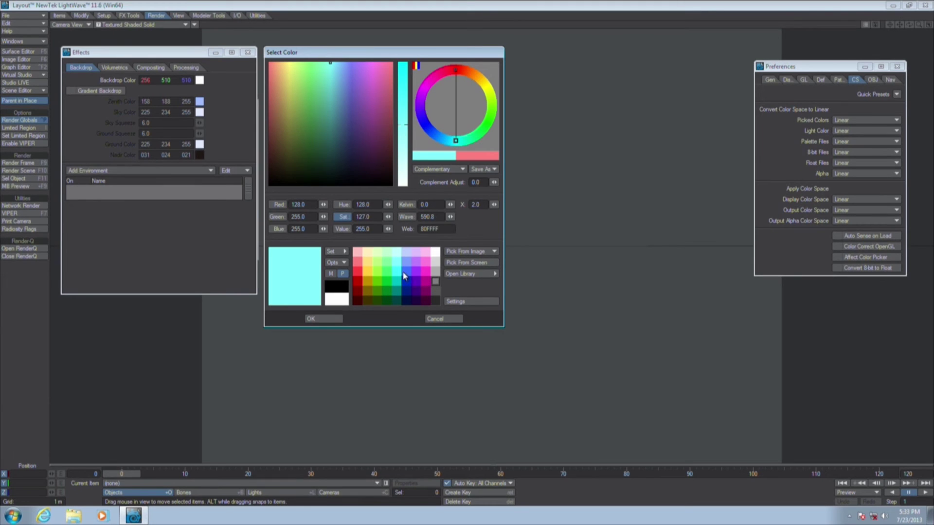
# Open the colour library and search for gold, air force and blue, then clear the search.
pyautogui.click(479, 276)
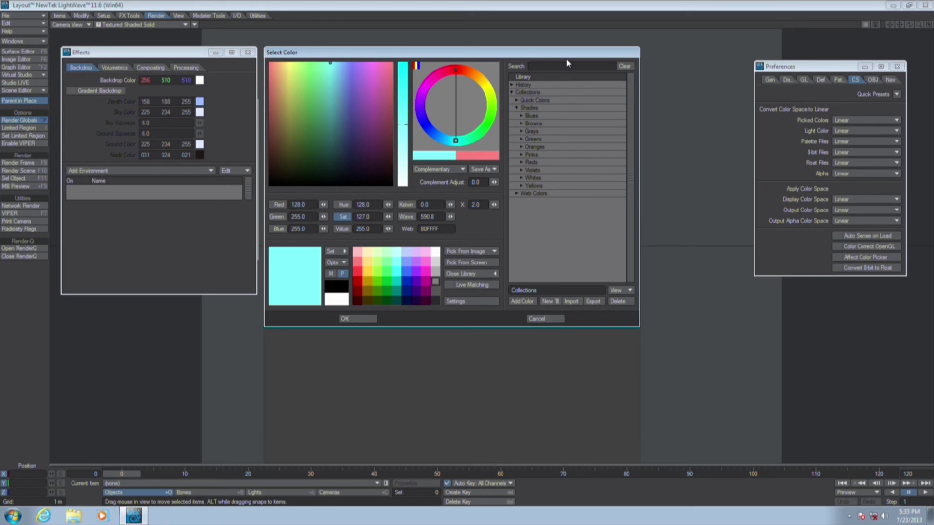
pyautogui.write('gol')
pyautogui.doubleClick(554, 65)
pyautogui.write('gold')
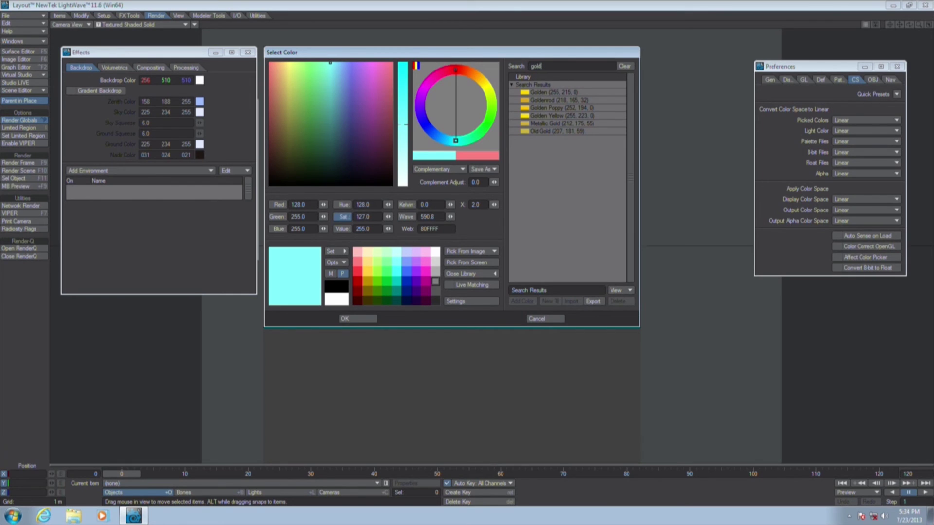
pyautogui.doubleClick(576, 66)
pyautogui.press('BackSpace')
pyautogui.write('air force')
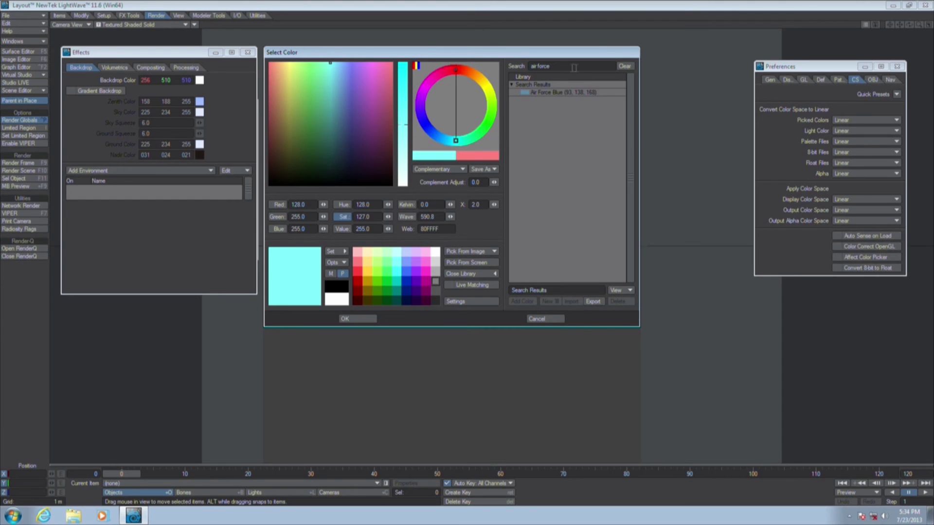
pyautogui.doubleClick(542, 66)
pyautogui.write('blue')
pyautogui.doubleClick(558, 67)
pyautogui.press('BackSpace')
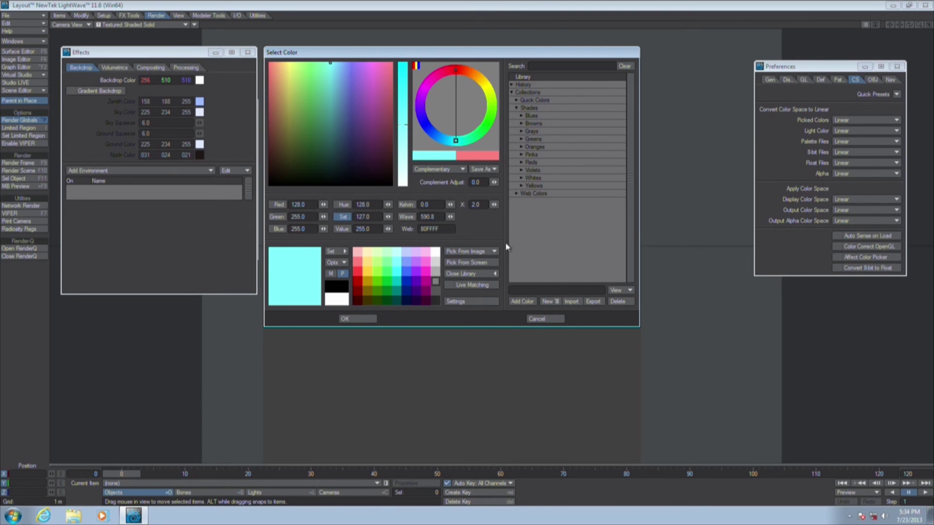
# Expand the Web Colors collection, browse it, and collapse it again.
pyautogui.click(516, 193)
pyautogui.scroll(-2, 630, 281)
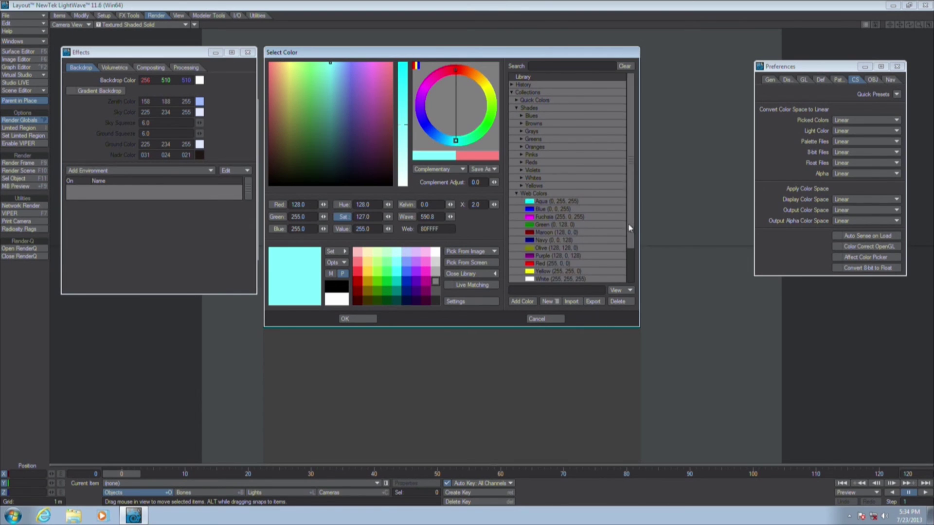
pyautogui.scroll(2, 631, 277)
pyautogui.click(516, 194)
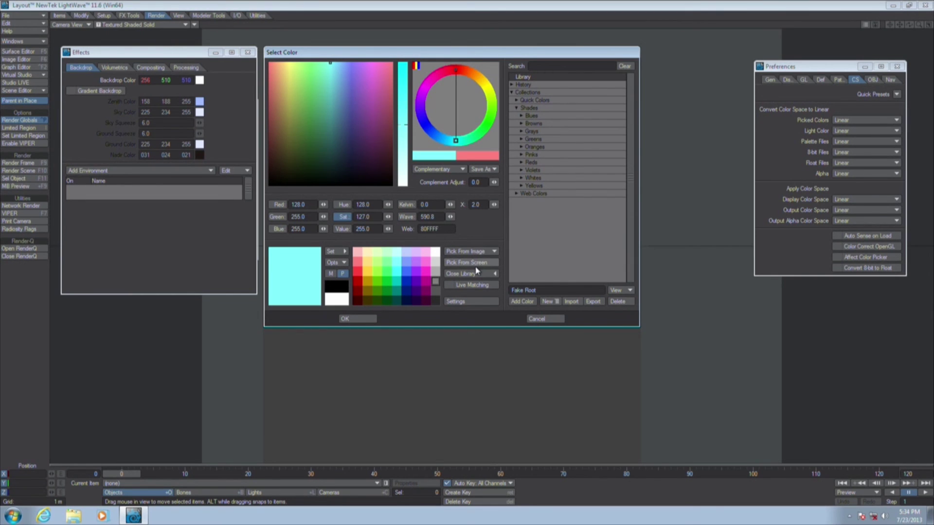
# Blend cyan and magenta in the colour mixer to make violet 138, 36, 255 (Web 8923FF).
pyautogui.click(330, 274)
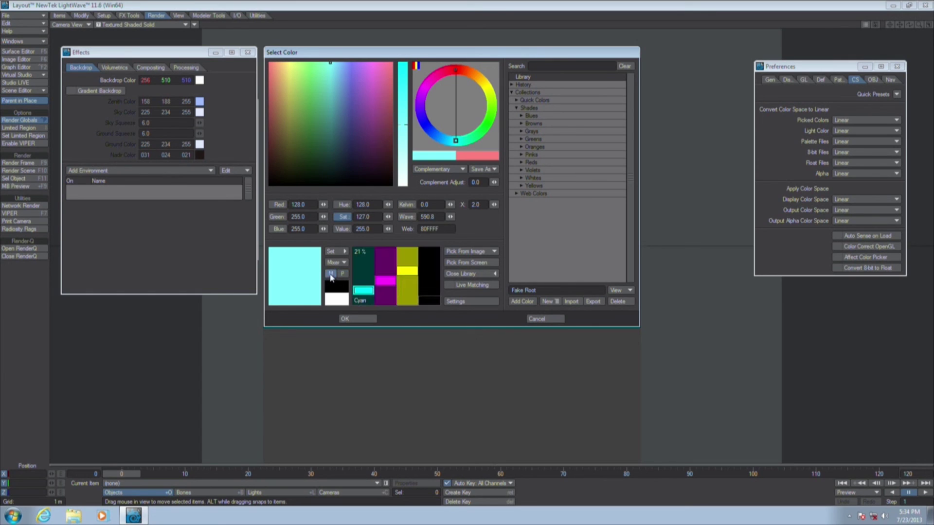
pyautogui.click(365, 291)
pyautogui.click(385, 291)
pyautogui.click(408, 284)
pyautogui.click(434, 295)
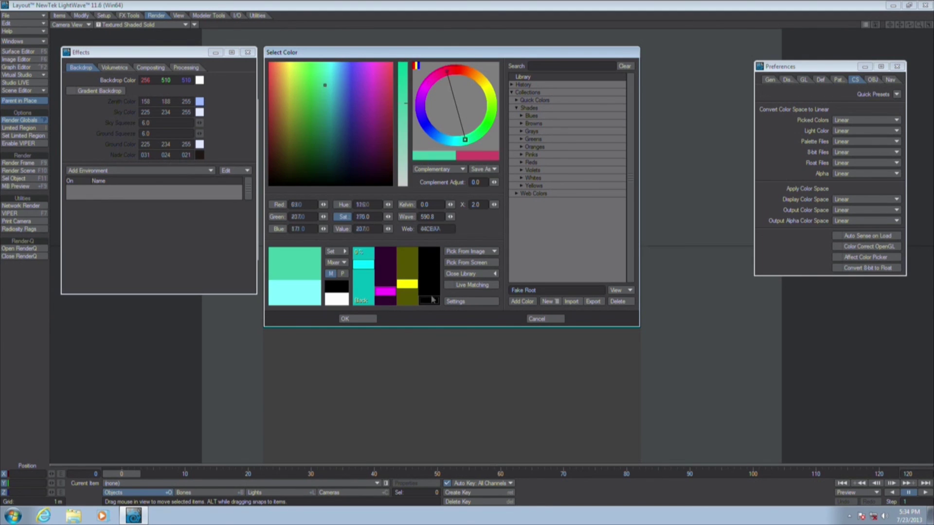
pyautogui.click(385, 265)
pyautogui.click(386, 258)
pyautogui.click(363, 277)
# Toggle the swatch area between the palette grid and the colour mixer, ending on the mixer.
pyautogui.click(342, 274)
pyautogui.click(331, 274)
pyautogui.click(342, 274)
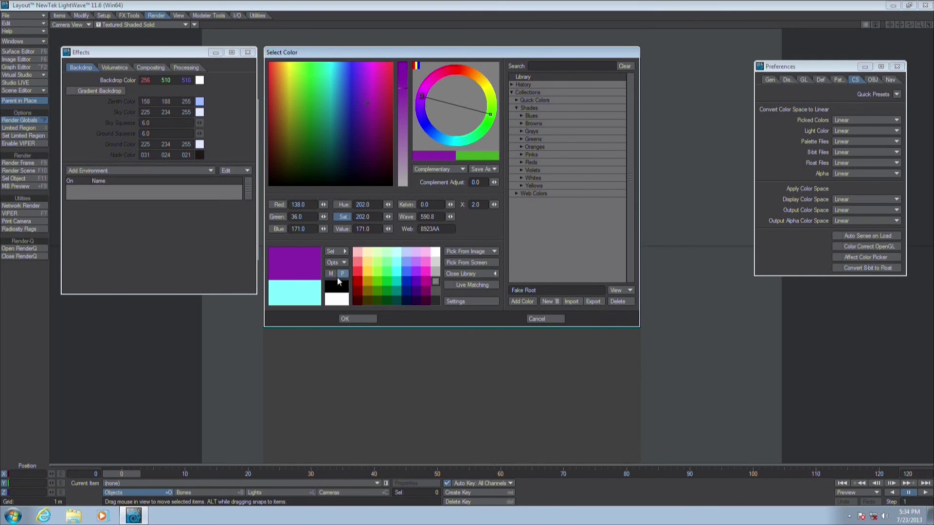
pyautogui.click(331, 274)
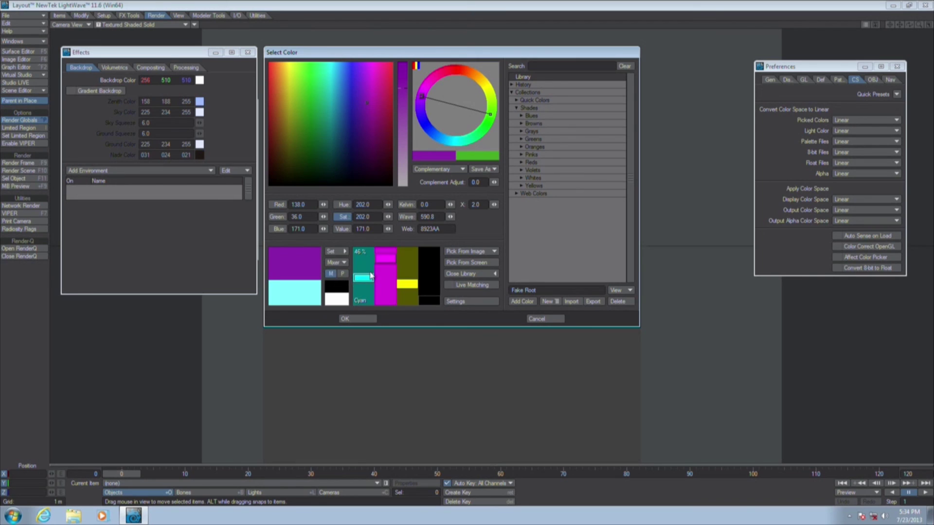
pyautogui.click(342, 273)
pyautogui.click(330, 274)
# Set the mixer's Color Sliders option to 2, after briefly trying 3.
pyautogui.click(335, 263)
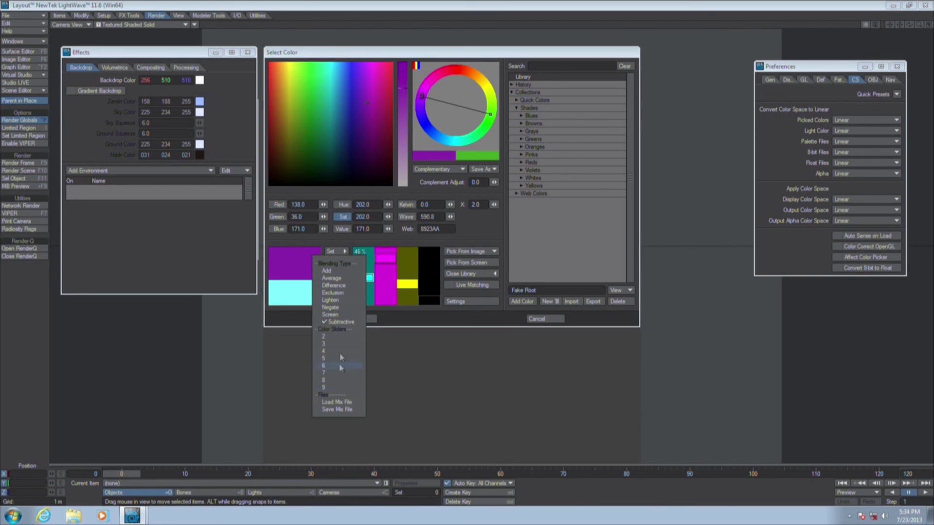
pyautogui.click(343, 336)
pyautogui.click(335, 263)
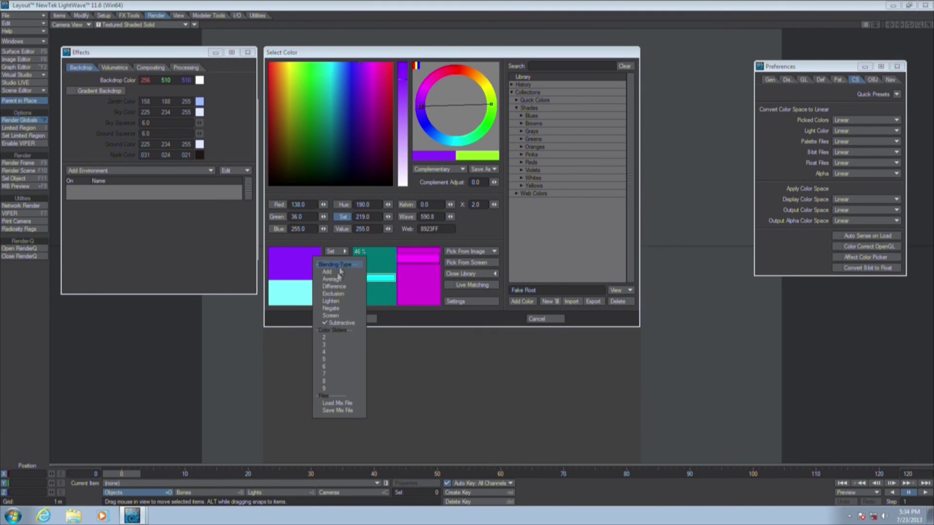
pyautogui.click(340, 344)
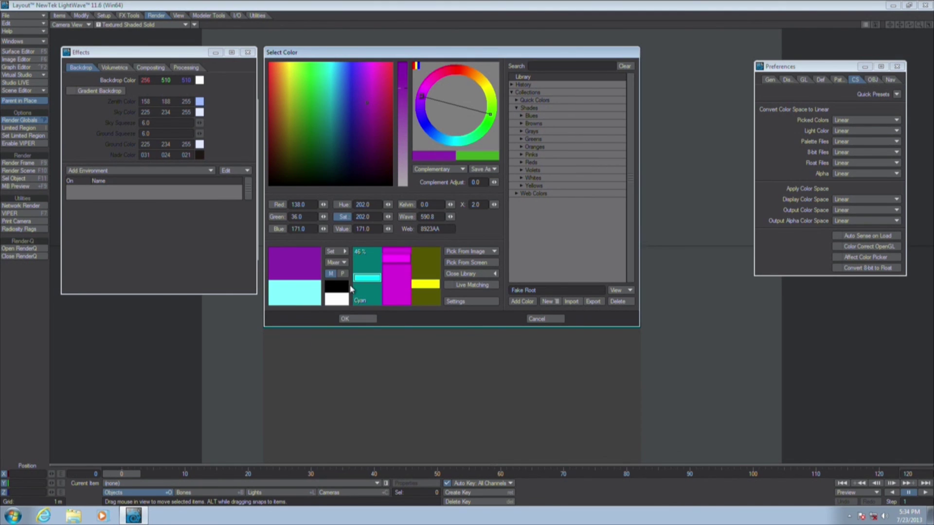
pyautogui.click(335, 262)
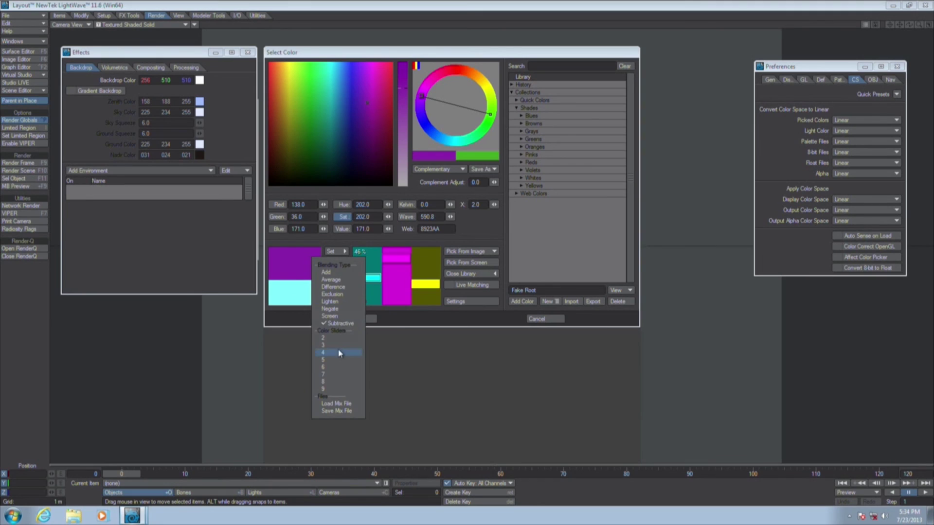
pyautogui.click(324, 338)
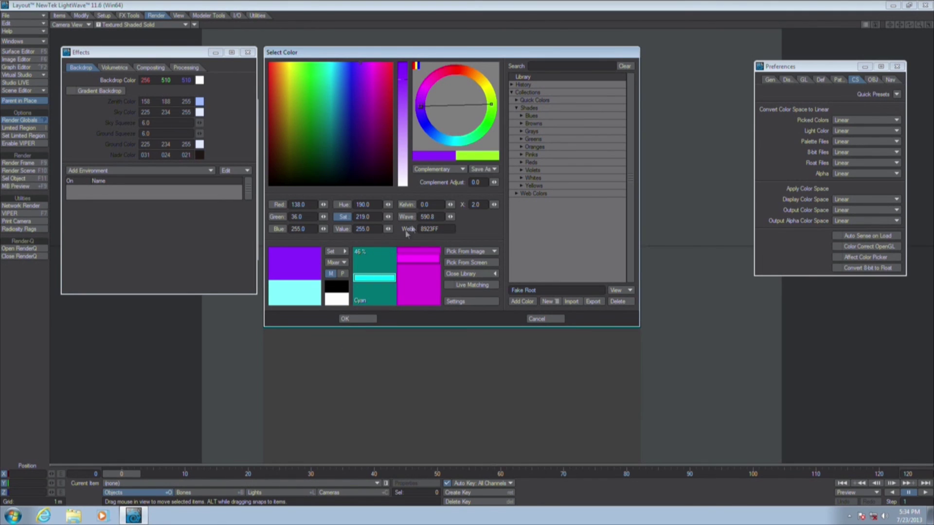
pyautogui.click(438, 169)
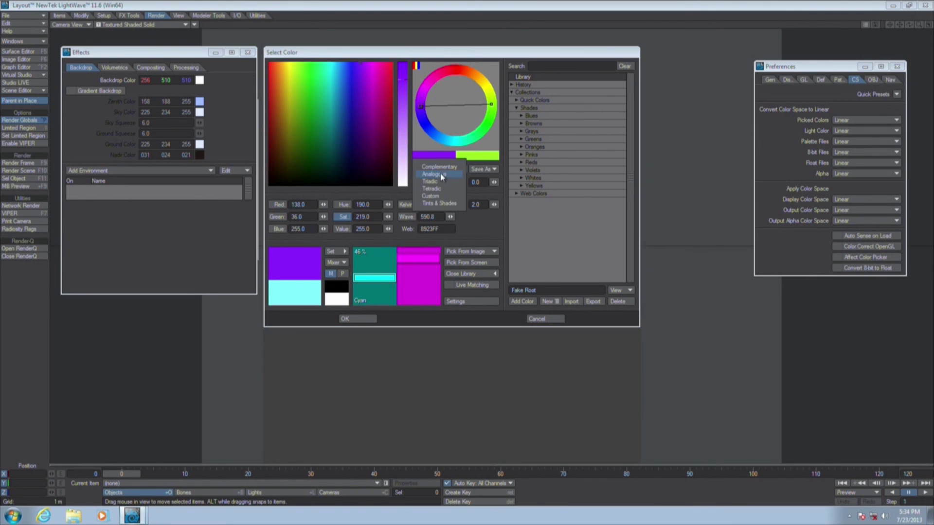
# Try the Analogous, Tetradic and Custom harmonies, then settle on Tints & Shades for violet 8E2BFF.
pyautogui.click(441, 174)
pyautogui.click(442, 170)
pyautogui.click(440, 170)
pyautogui.click(437, 169)
pyautogui.click(440, 169)
pyautogui.click(444, 178)
pyautogui.click(440, 170)
pyautogui.click(443, 176)
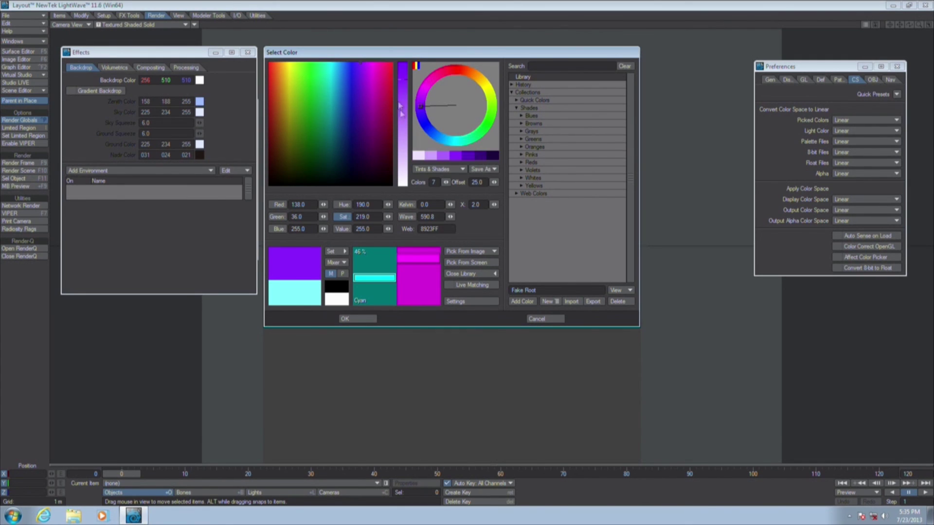